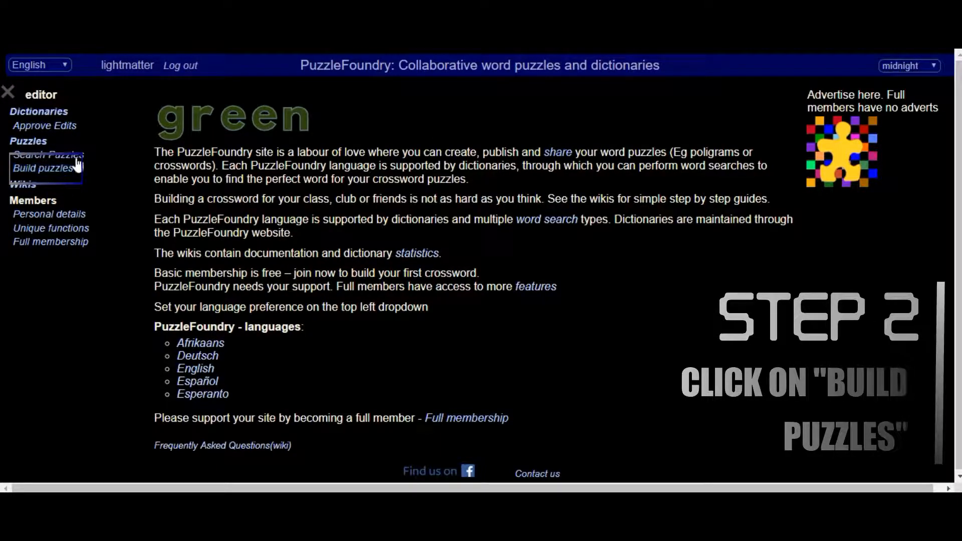
Step: Go to the puzzle building page and create a new poligram
{"action": "left_click", "coordinate": [61, 170]}
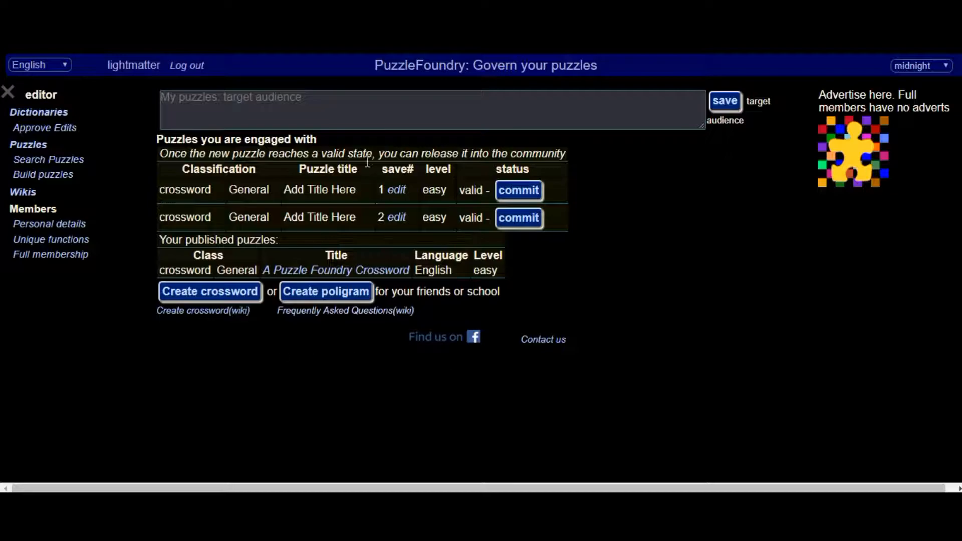
{"action": "left_click", "coordinate": [359, 299]}
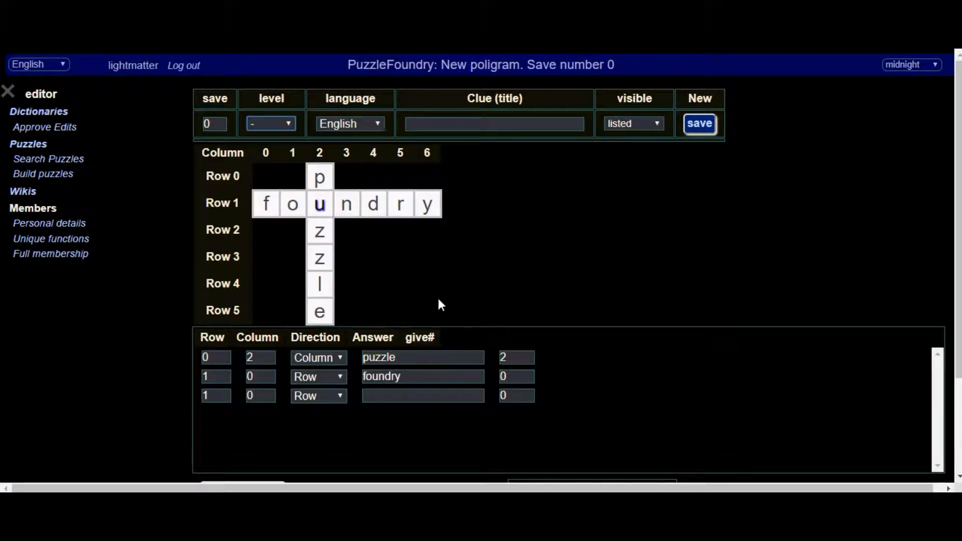
{"action": "scroll", "coordinate": [716, 270], "scroll_direction": "down", "scroll_amount": 3}
{"action": "scroll", "coordinate": [716, 270], "scroll_direction": "up", "scroll_amount": 3}
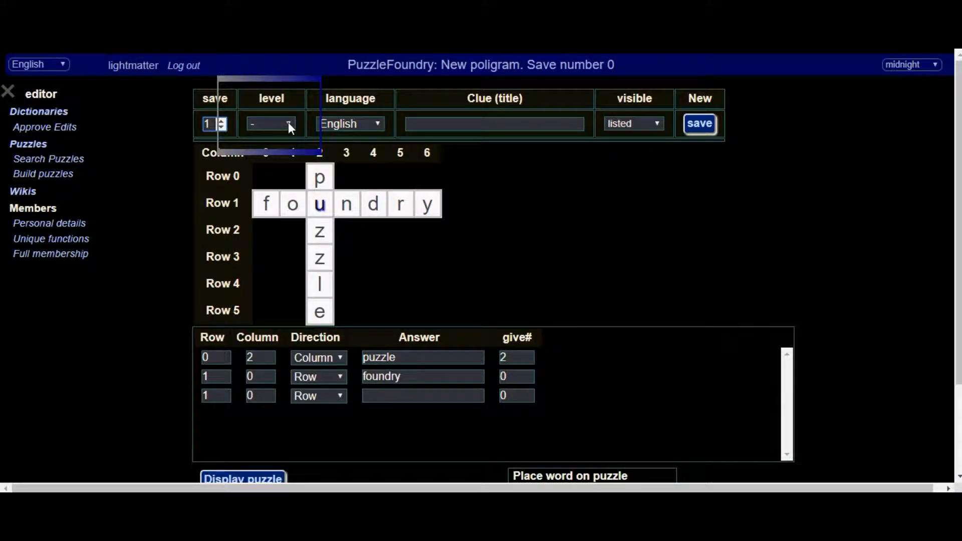
{"action": "left_click", "coordinate": [287, 122]}
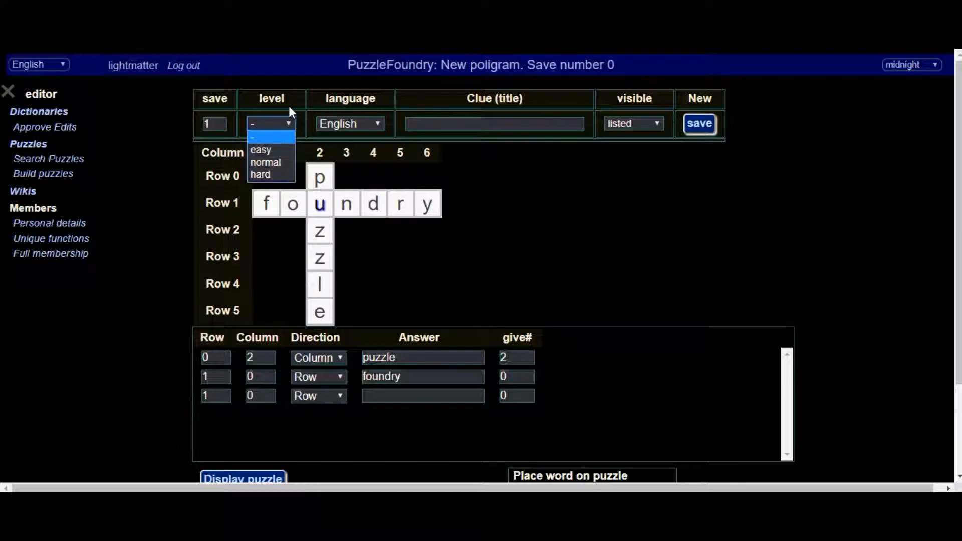
{"action": "left_click", "coordinate": [285, 120]}
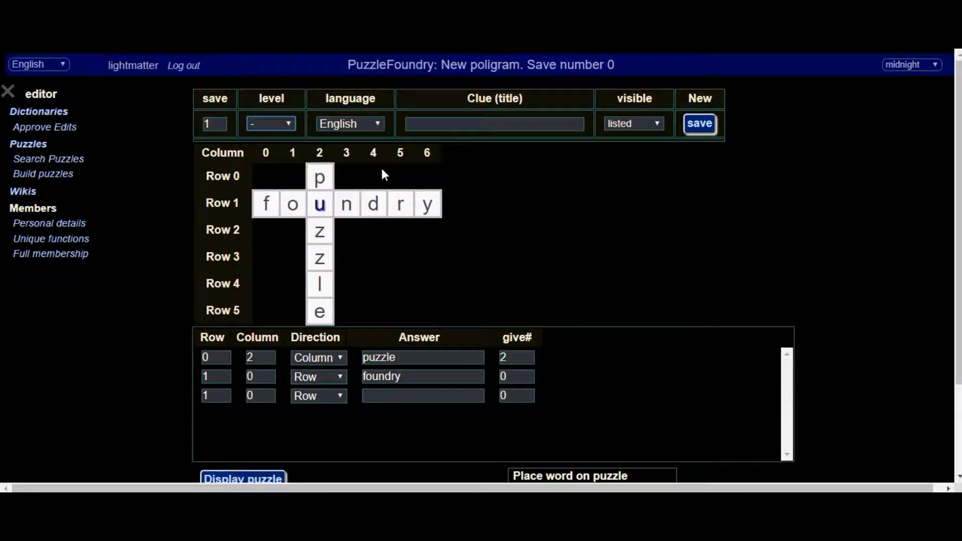
{"action": "left_click", "coordinate": [378, 124]}
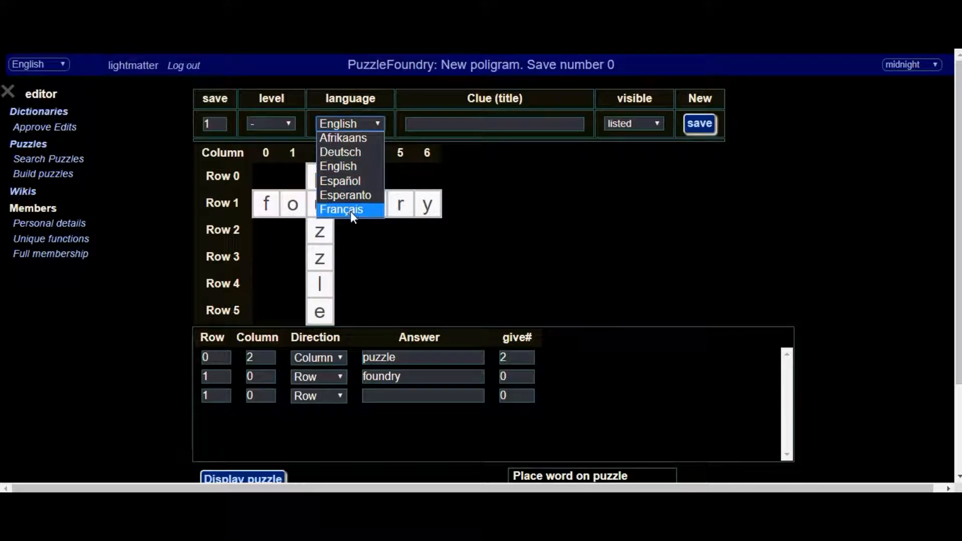
{"action": "left_click", "coordinate": [356, 124]}
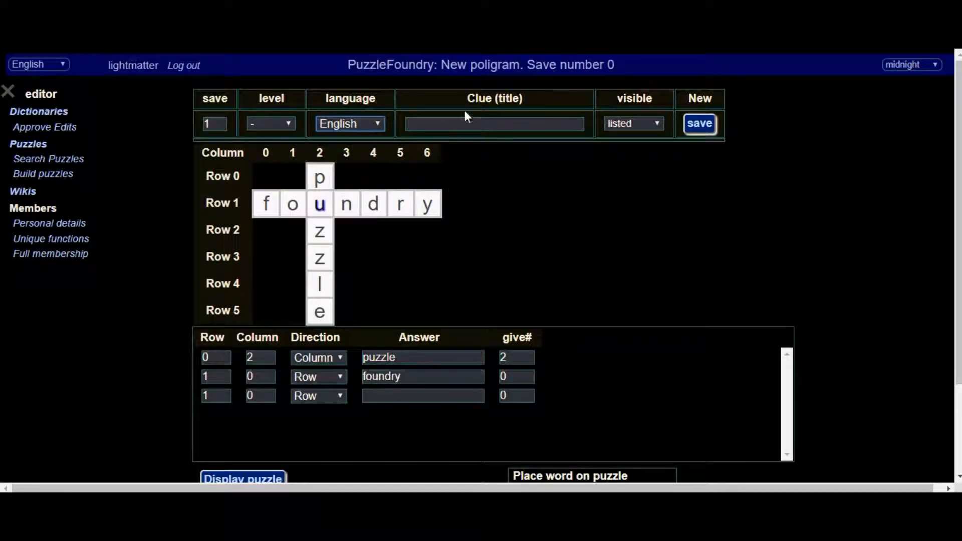
Step: Set the poligram's clue (title) to Fish
{"action": "left_click", "coordinate": [527, 126]}
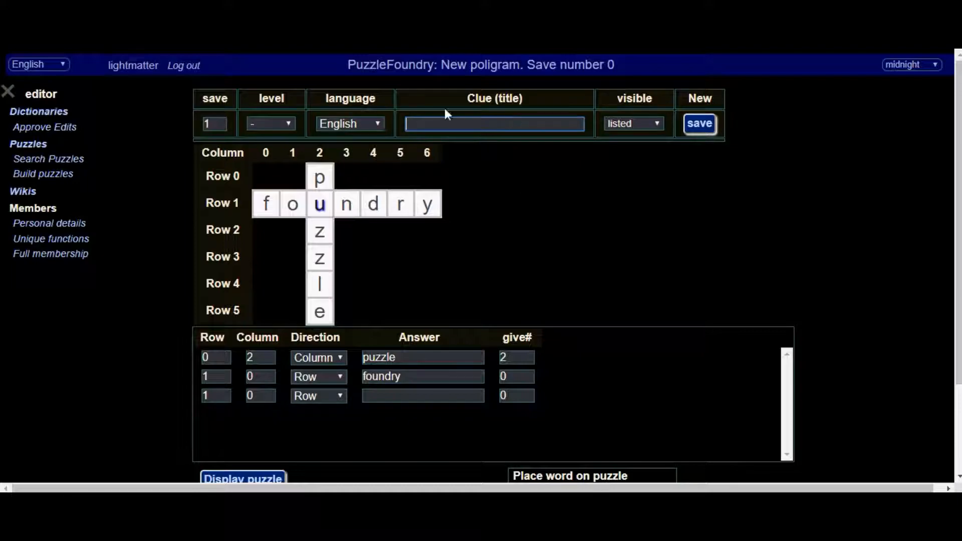
{"action": "left_click", "coordinate": [484, 127]}
{"action": "type", "text": "Fish"}
Step: Examine the visibility options available for the poligram
{"action": "left_click", "coordinate": [651, 126]}
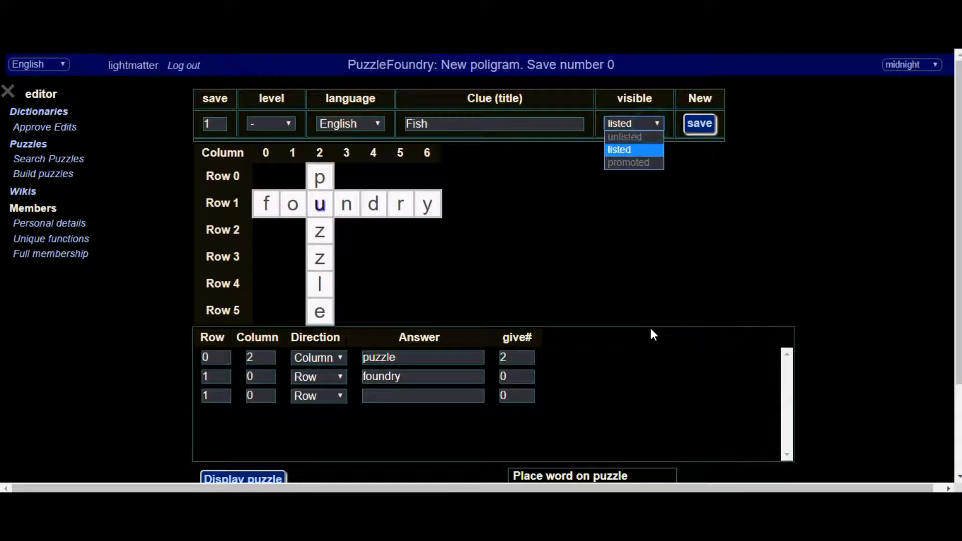
{"action": "left_click", "coordinate": [636, 150]}
{"action": "left_click", "coordinate": [633, 125]}
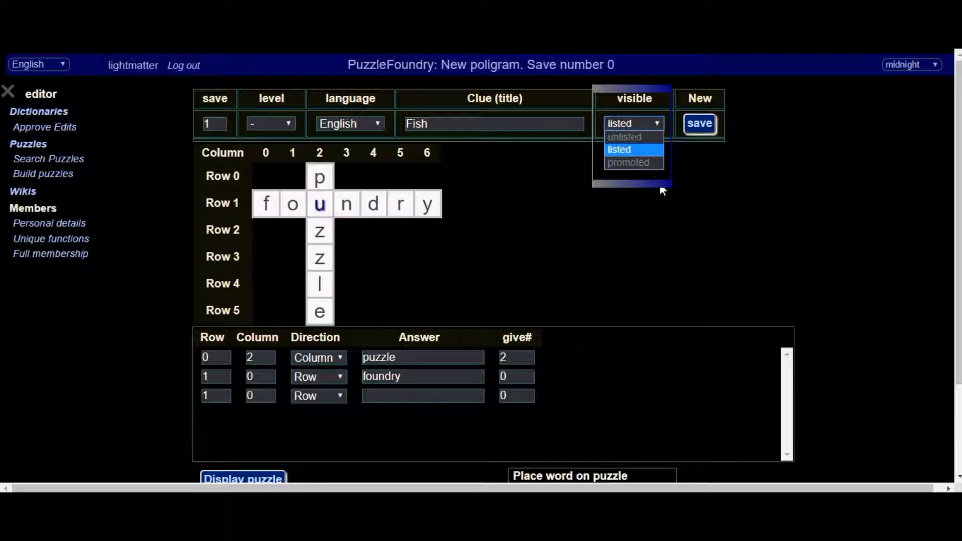
{"action": "left_click", "coordinate": [651, 129]}
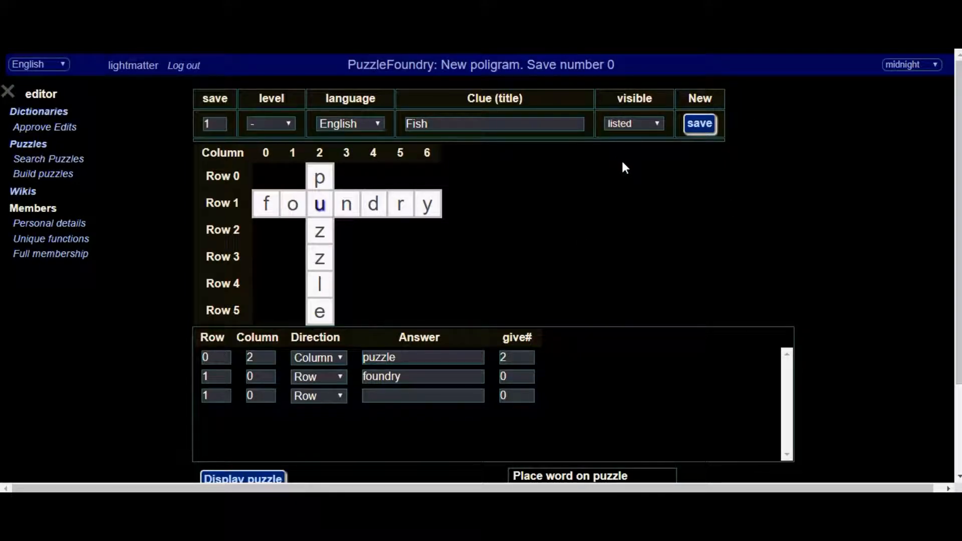
{"action": "left_click", "coordinate": [643, 124]}
{"action": "left_click", "coordinate": [652, 124]}
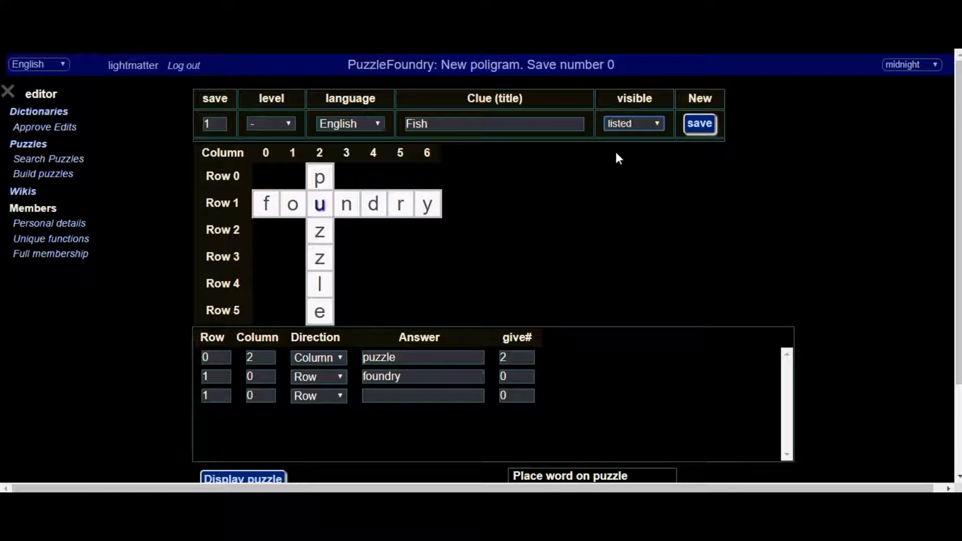
{"action": "left_click", "coordinate": [659, 122]}
{"action": "left_click", "coordinate": [657, 122]}
{"action": "left_click", "coordinate": [657, 122]}
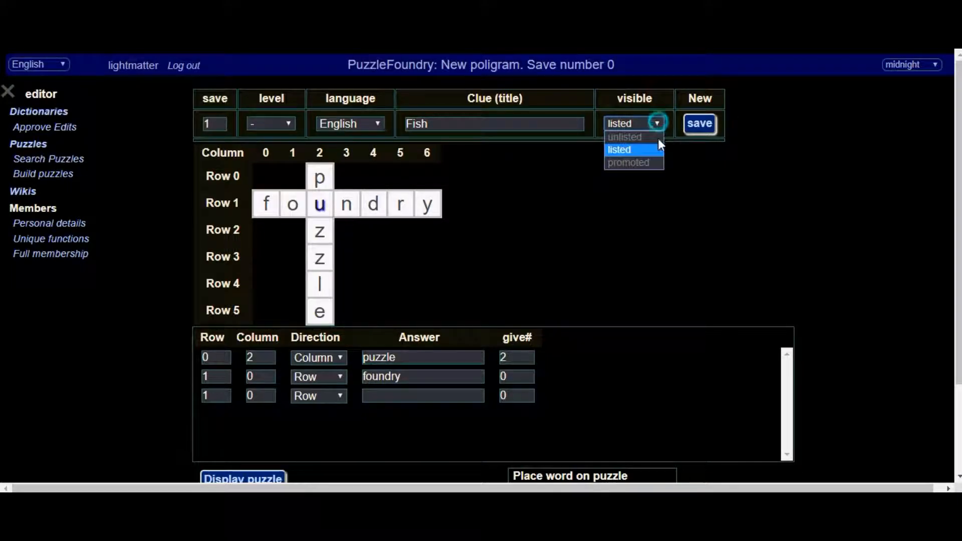
{"action": "left_click", "coordinate": [657, 123]}
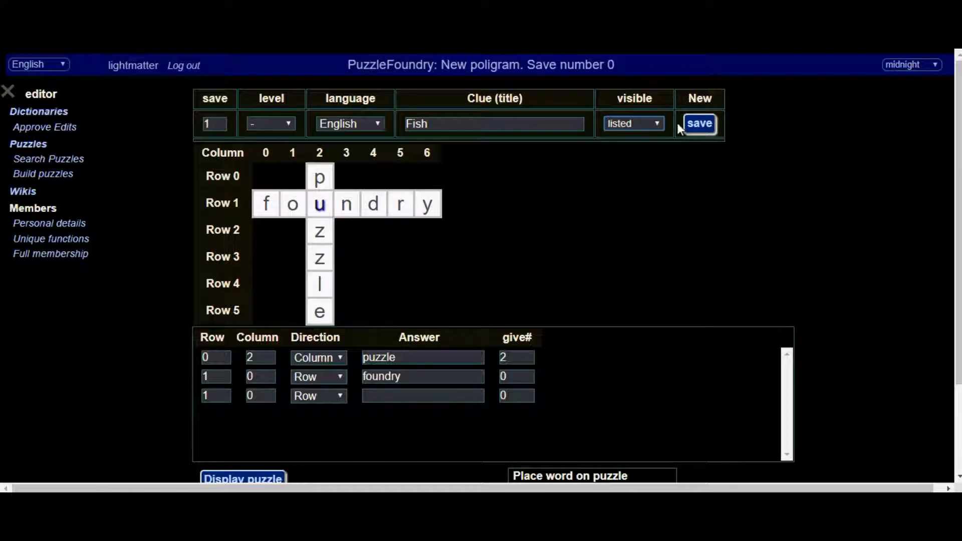
{"action": "left_click", "coordinate": [714, 131]}
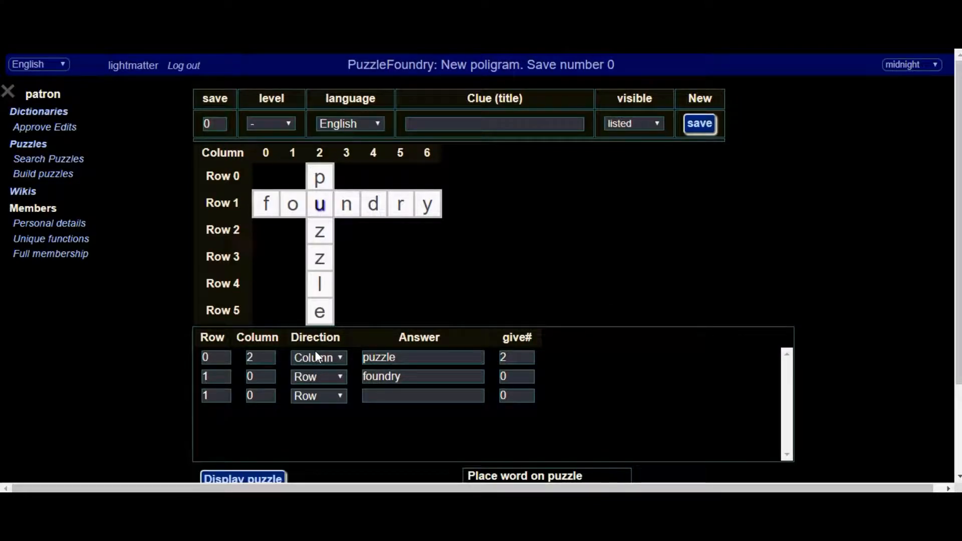
Step: Examine the give number of the puzzle entry and the word search and word placement sections beneath the answer table
{"action": "left_click", "coordinate": [504, 359]}
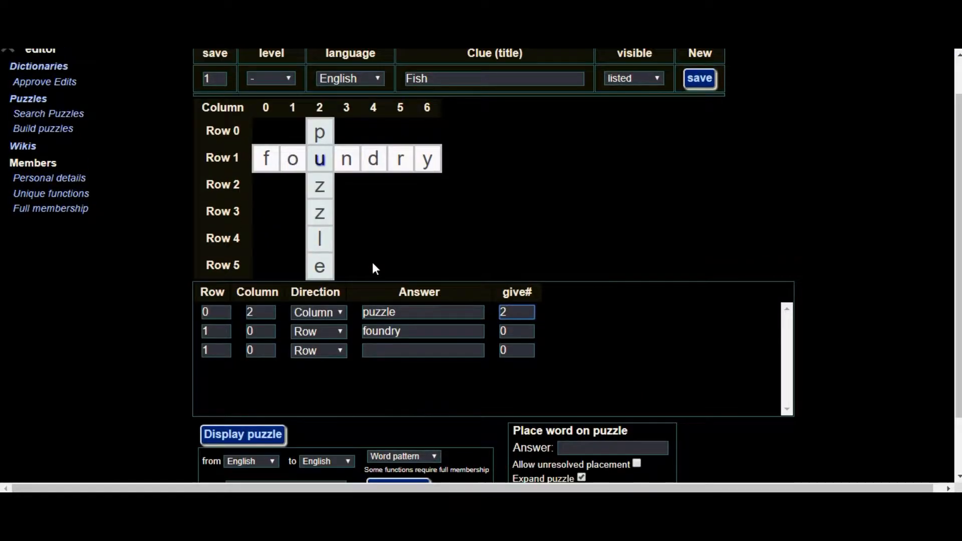
{"action": "scroll", "coordinate": [388, 248], "scroll_direction": "up", "scroll_amount": 1}
{"action": "scroll", "coordinate": [388, 248], "scroll_direction": "down", "scroll_amount": 1}
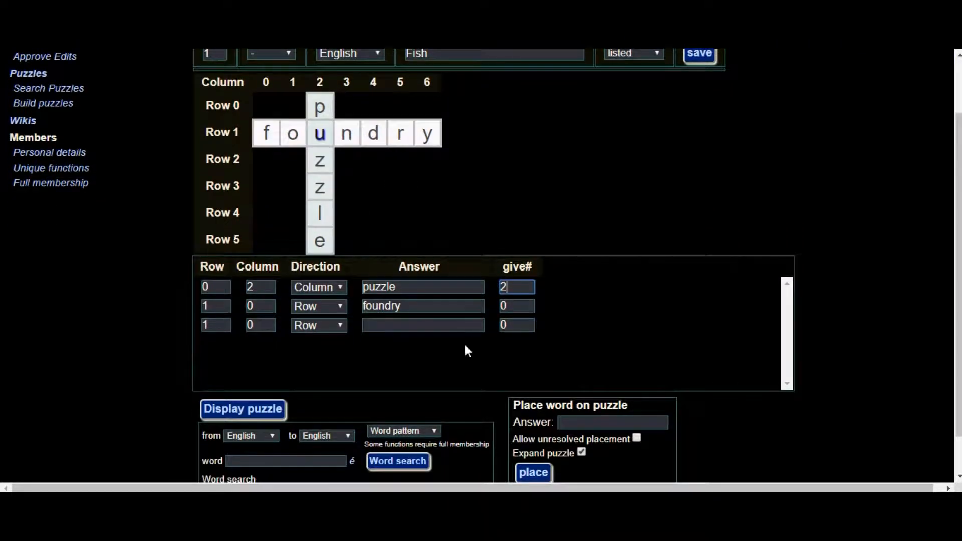
{"action": "scroll", "coordinate": [356, 368], "scroll_direction": "down", "scroll_amount": 1}
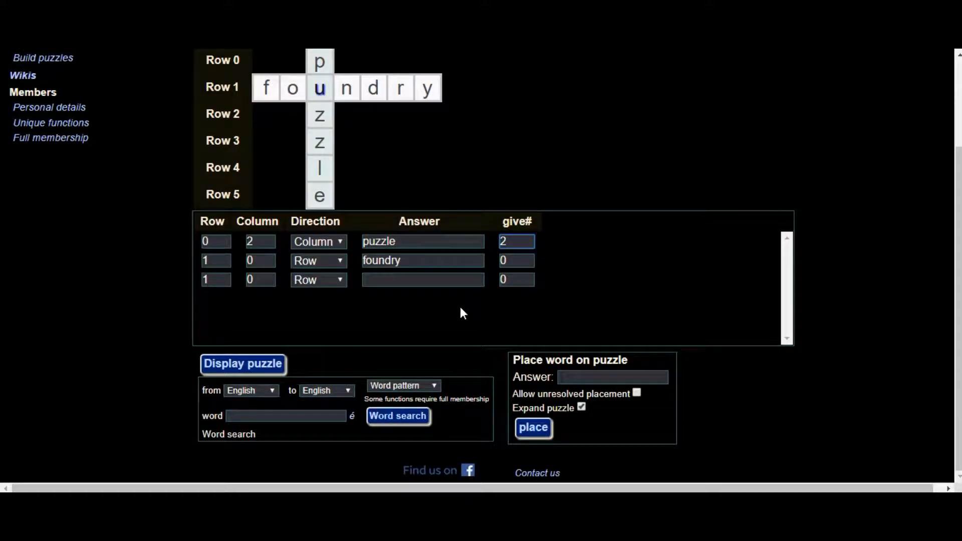
{"action": "scroll", "coordinate": [449, 314], "scroll_direction": "up", "scroll_amount": 1}
{"action": "scroll", "coordinate": [484, 273], "scroll_direction": "up", "scroll_amount": 1}
{"action": "scroll", "coordinate": [486, 260], "scroll_direction": "down", "scroll_amount": 2}
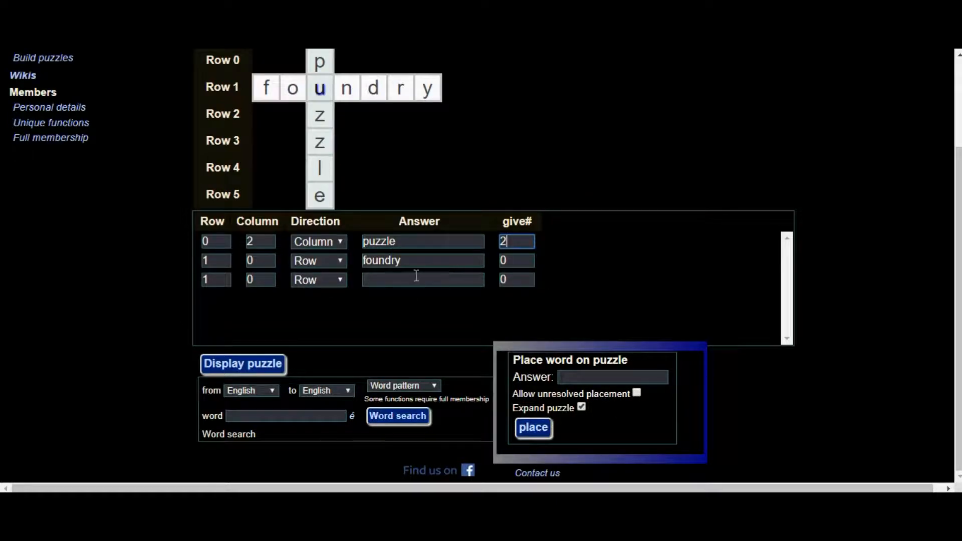
{"action": "scroll", "coordinate": [364, 321], "scroll_direction": "up", "scroll_amount": 3}
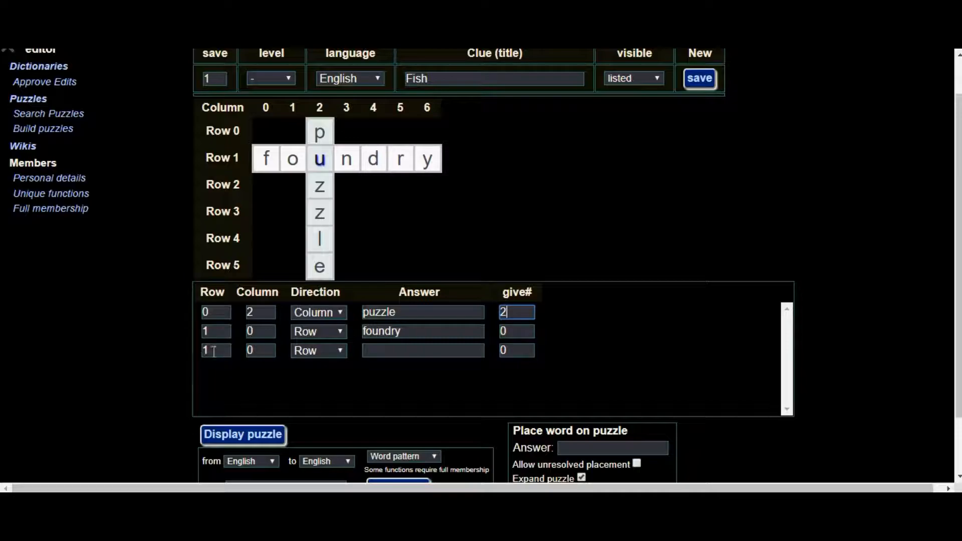
Step: Fill in the third answer entry with column 4, direction Column and the answer drum
{"action": "left_click", "coordinate": [255, 351]}
{"action": "key", "text": "BackSpace"}
{"action": "type", "text": "4"}
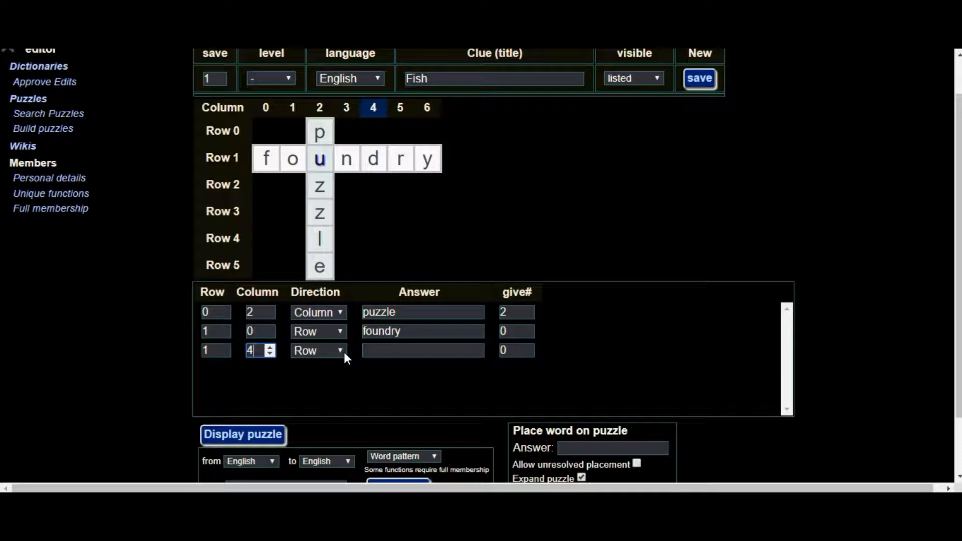
{"action": "left_click", "coordinate": [344, 352]}
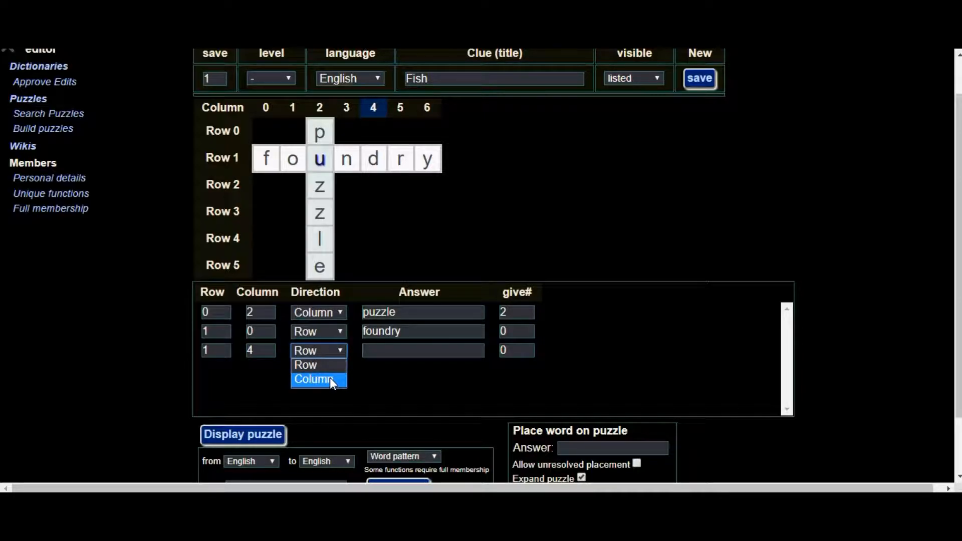
{"action": "left_click", "coordinate": [330, 379]}
{"action": "left_click", "coordinate": [401, 354]}
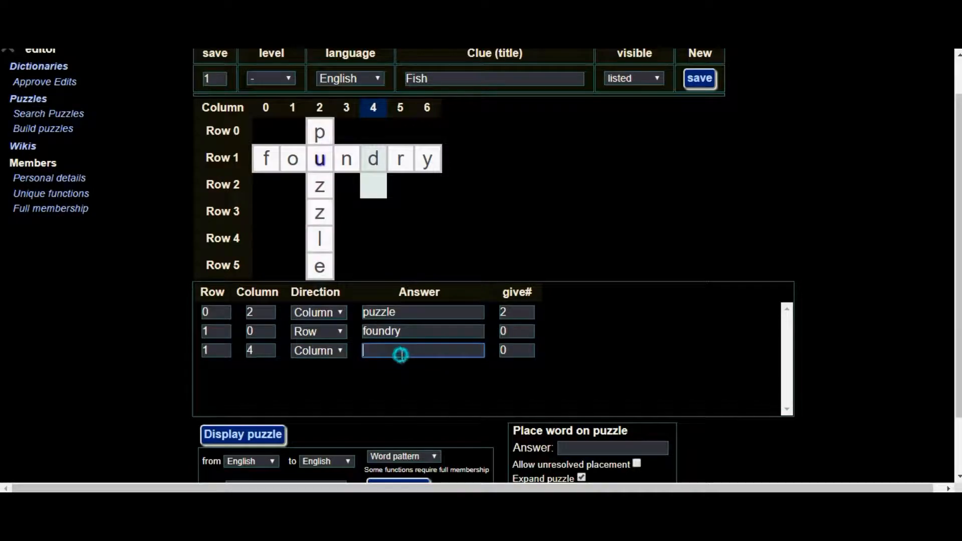
{"action": "type", "text": "drum"}
Step: Set the give number of the drum entry to 1
{"action": "left_click", "coordinate": [525, 350]}
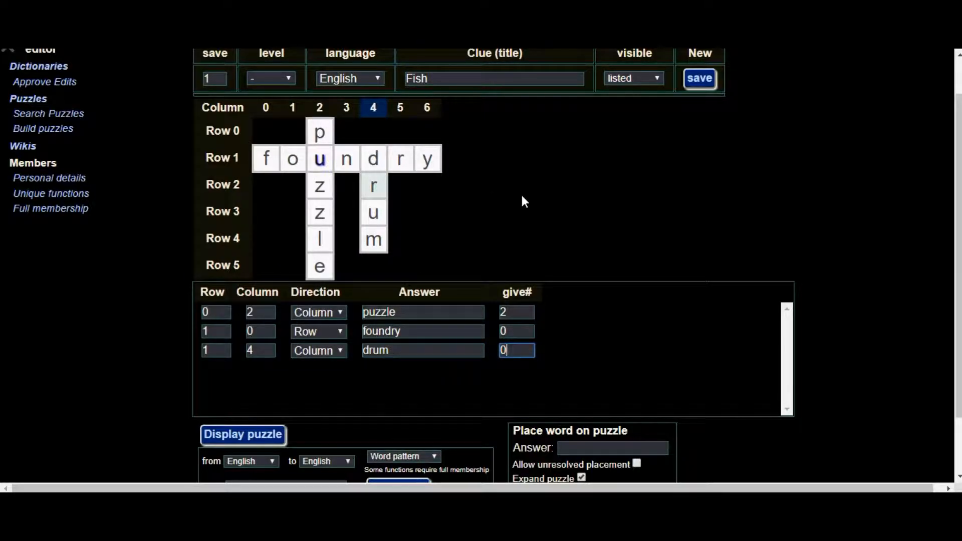
{"action": "key", "text": "BackSpace"}
{"action": "type", "text": "2"}
{"action": "key", "text": "BackSpace"}
{"action": "type", "text": "1"}
{"action": "scroll", "coordinate": [557, 233], "scroll_direction": "down", "scroll_amount": 1}
{"action": "scroll", "coordinate": [555, 234], "scroll_direction": "up", "scroll_amount": 1}
{"action": "scroll", "coordinate": [479, 193], "scroll_direction": "down", "scroll_amount": 2}
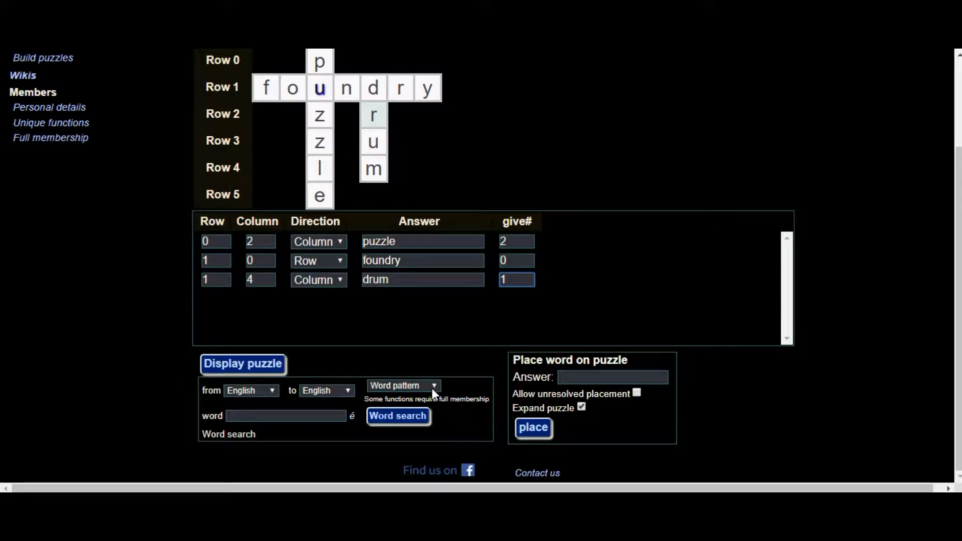
{"action": "left_click", "coordinate": [534, 319]}
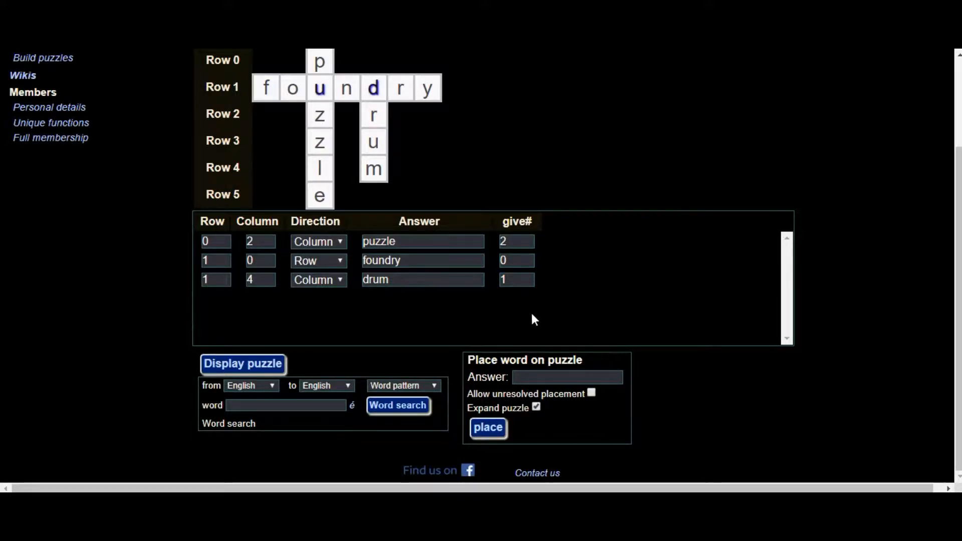
{"action": "left_click", "coordinate": [434, 386]}
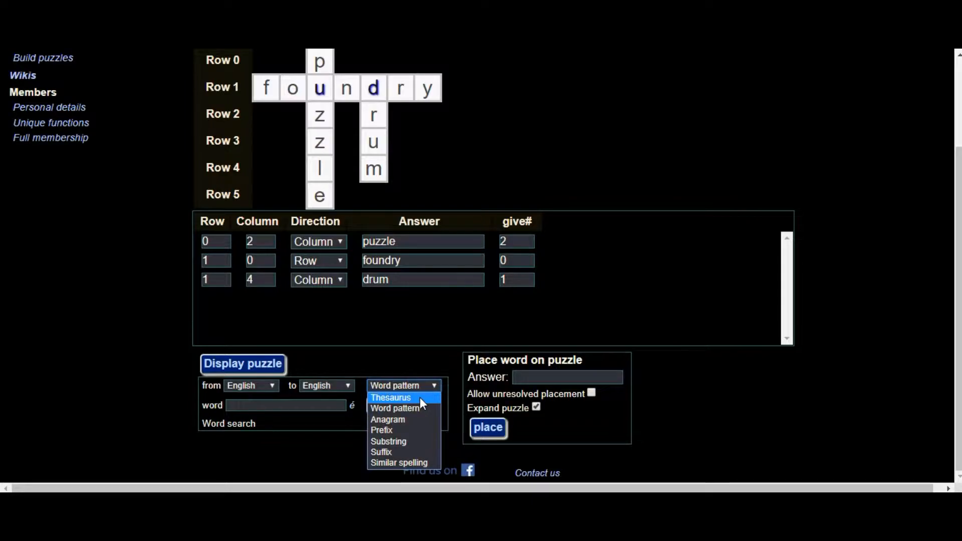
{"action": "left_click", "coordinate": [420, 398]}
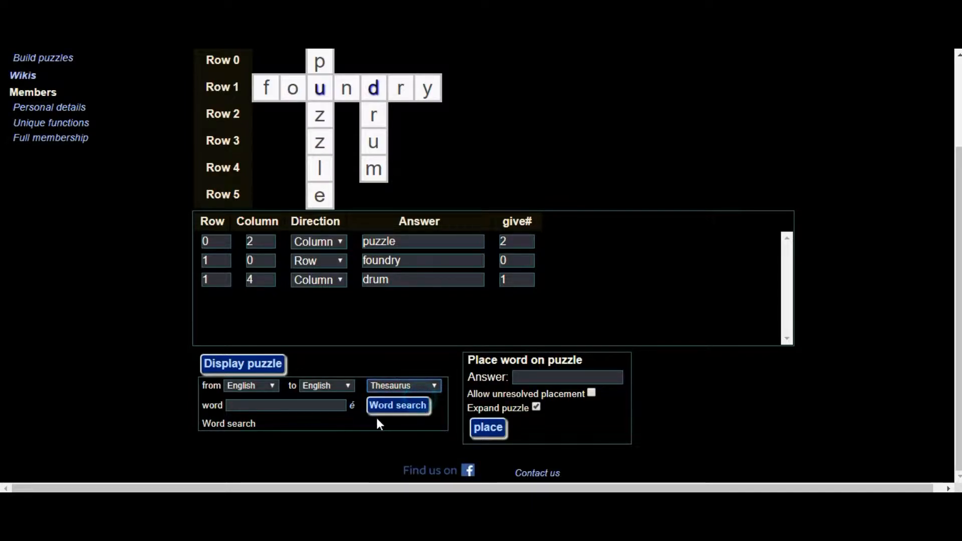
{"action": "left_click", "coordinate": [307, 406]}
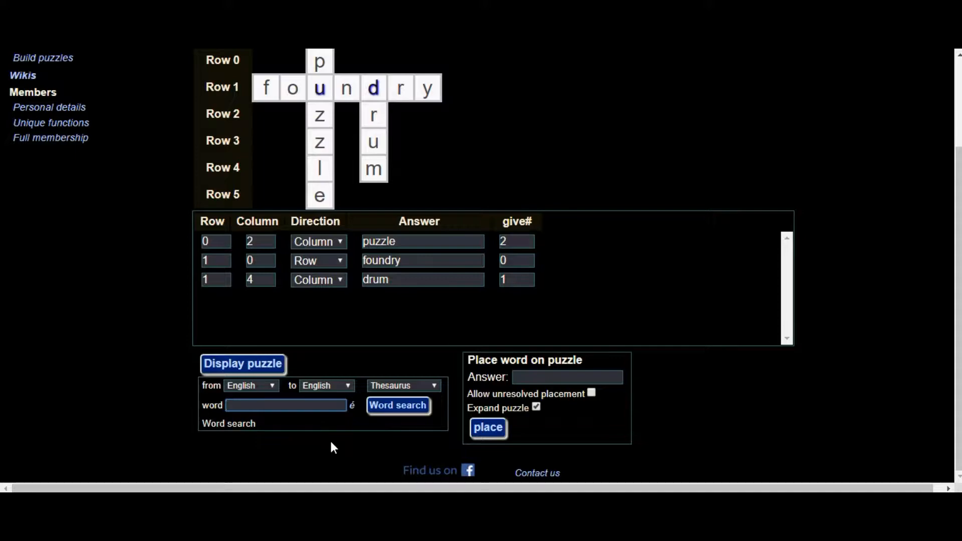
Step: Run a Word pattern search in English with the template l*m**
{"action": "left_click", "coordinate": [437, 387]}
{"action": "left_click", "coordinate": [425, 407]}
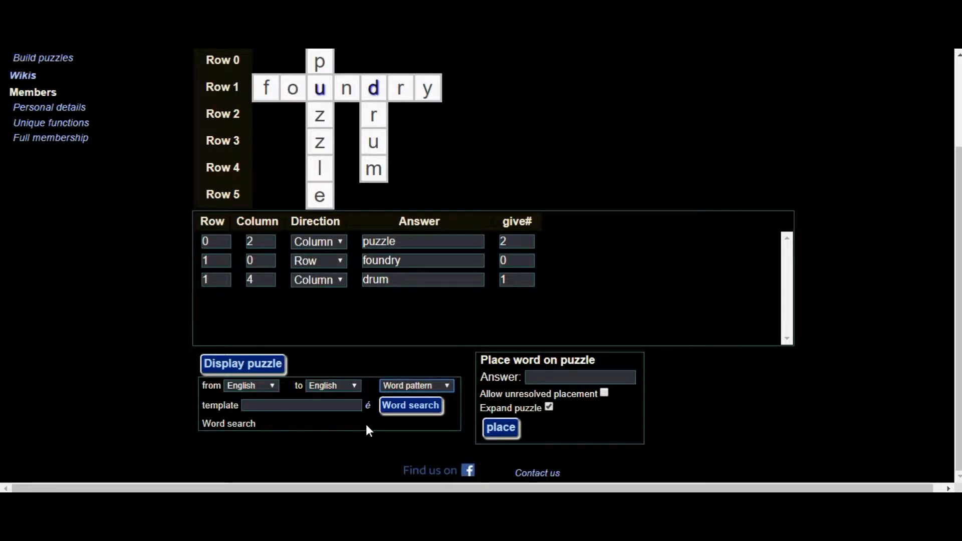
{"action": "left_click", "coordinate": [883, 39]}
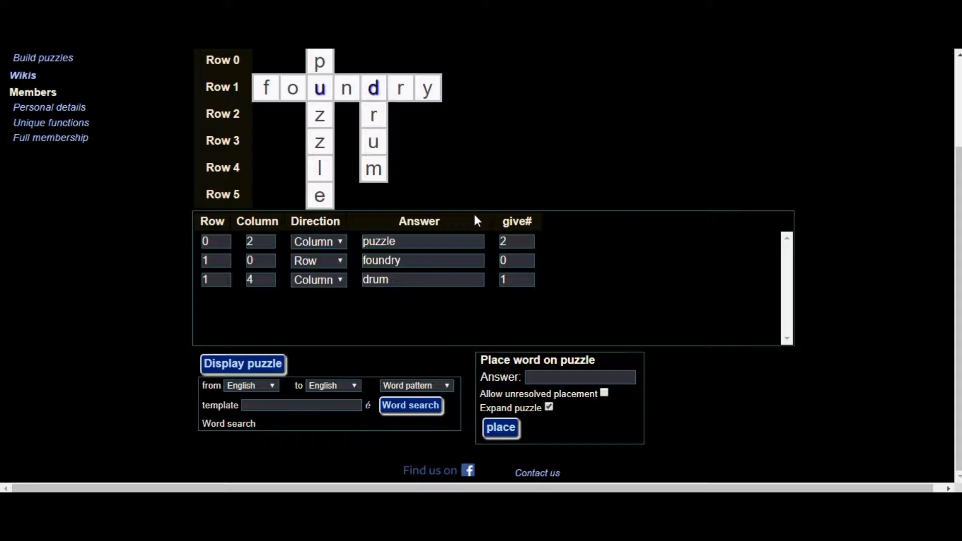
{"action": "left_click", "coordinate": [326, 404]}
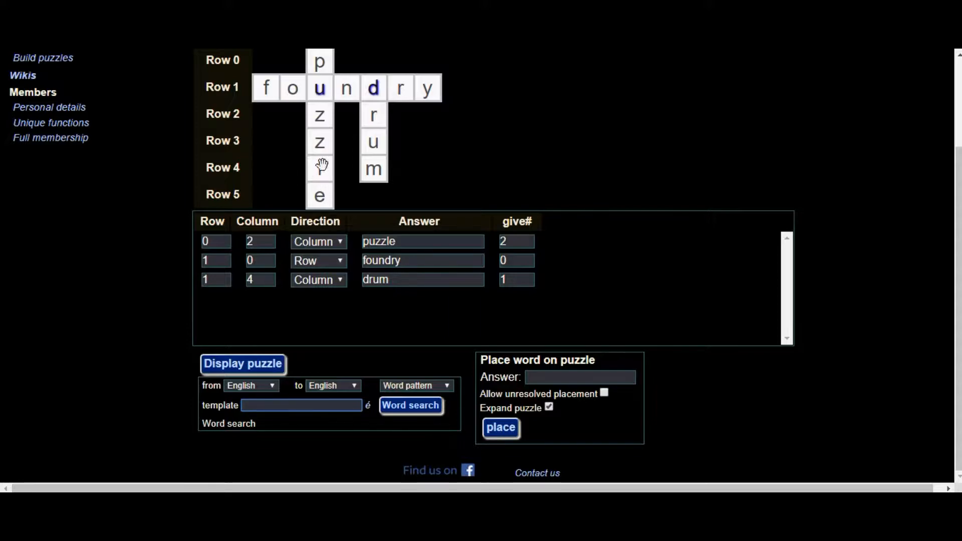
{"action": "left_click", "coordinate": [252, 407]}
{"action": "type", "text": "l*m*"}
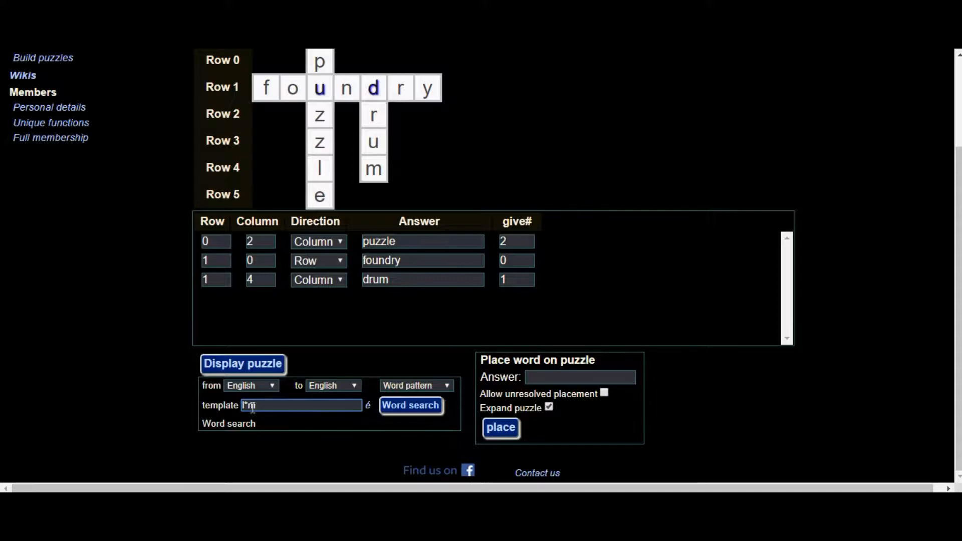
{"action": "type", "text": "*"}
{"action": "left_click", "coordinate": [401, 414]}
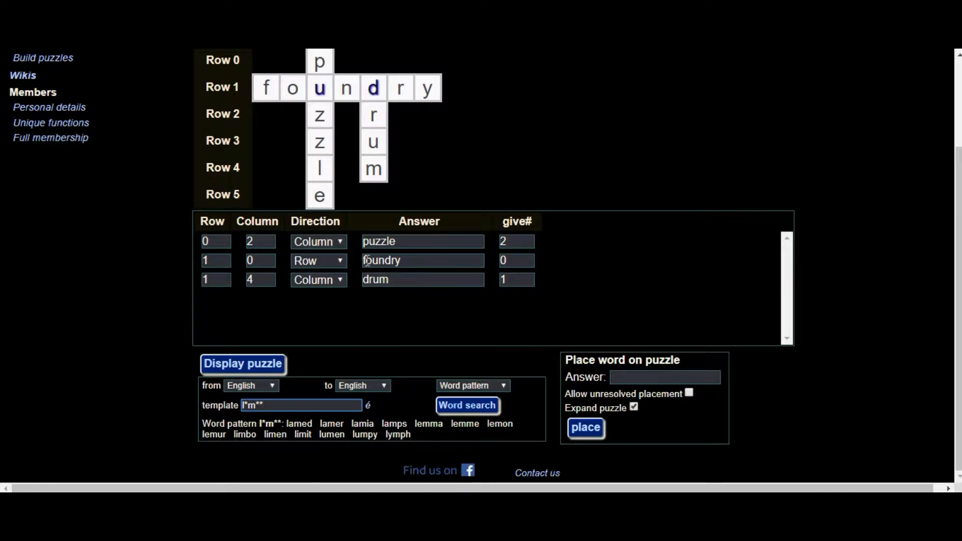
Step: Place the word limit on the puzzle with automatic placement, leaving puzzle expansion allowed
{"action": "left_click", "coordinate": [621, 378]}
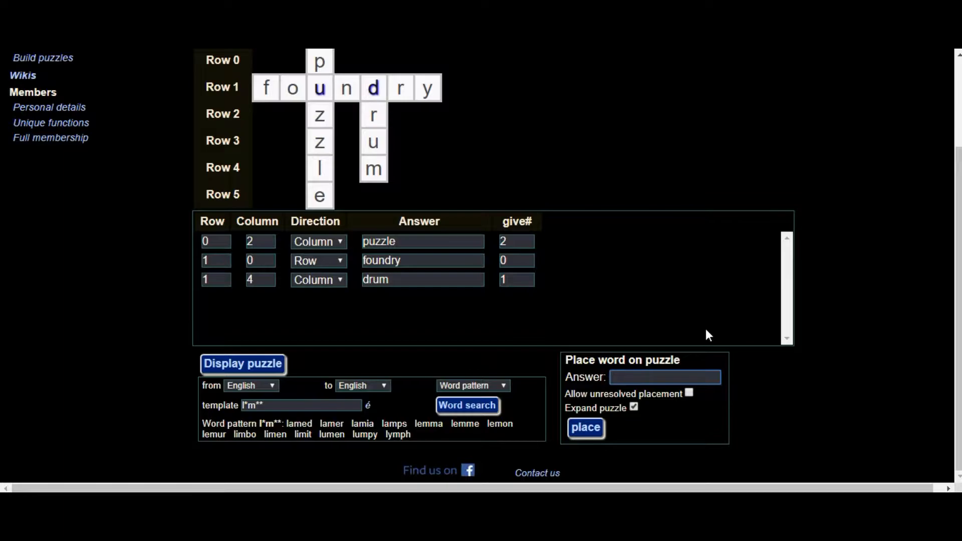
{"action": "type", "text": "limit"}
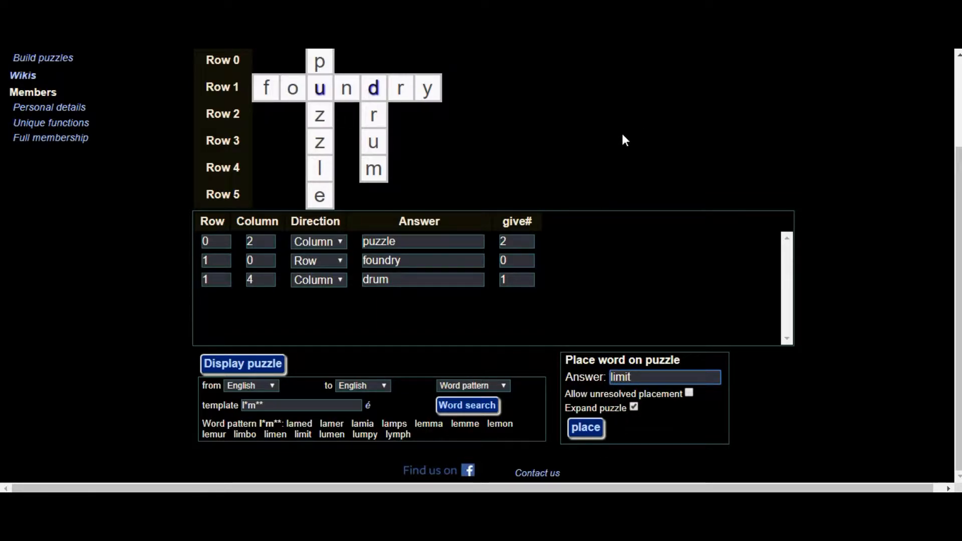
{"action": "left_click", "coordinate": [586, 427]}
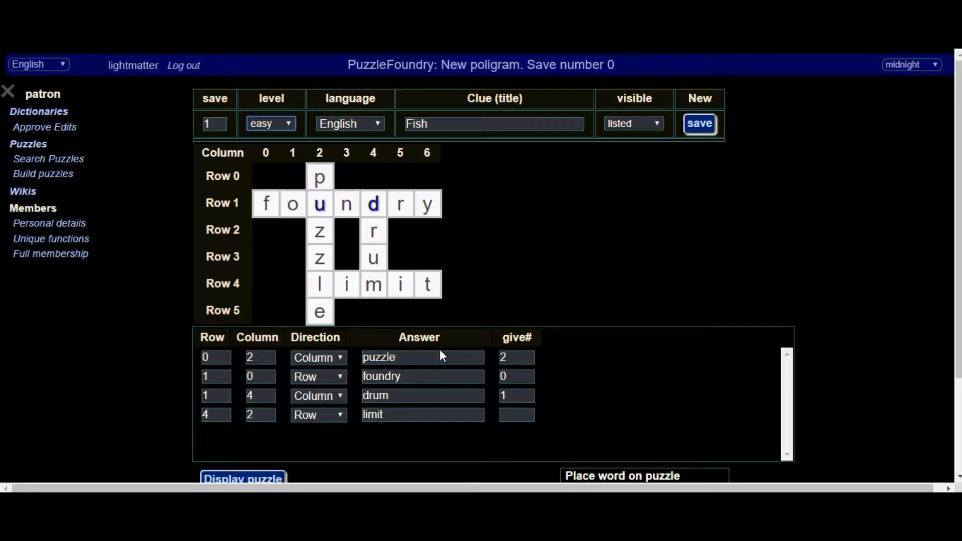
Step: Set the give number of the limit entry to 4 and redisplay the puzzle
{"action": "scroll", "coordinate": [441, 347], "scroll_direction": "down", "scroll_amount": 2}
{"action": "left_click", "coordinate": [522, 345]}
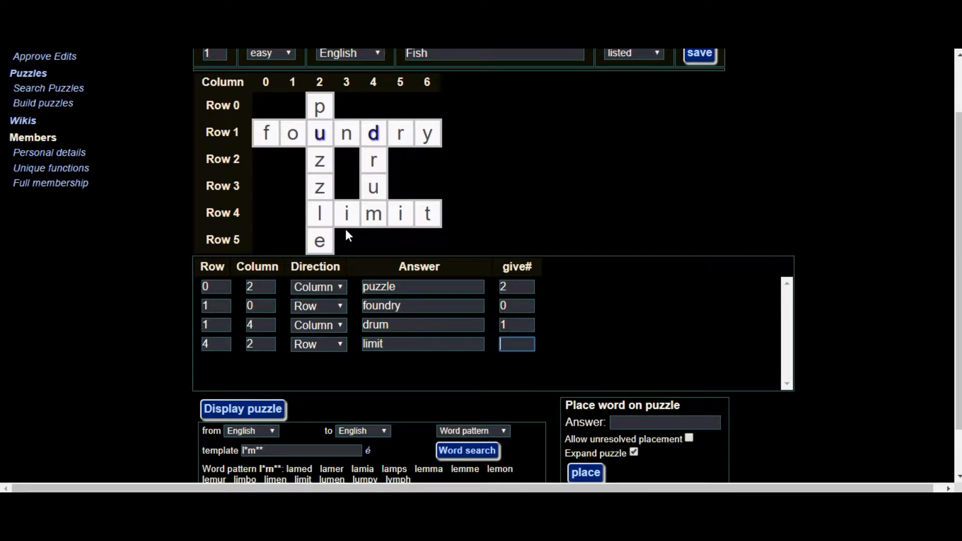
{"action": "type", "text": "m"}
{"action": "key", "text": "BackSpace"}
{"action": "type", "text": "4"}
{"action": "left_click", "coordinate": [264, 414]}
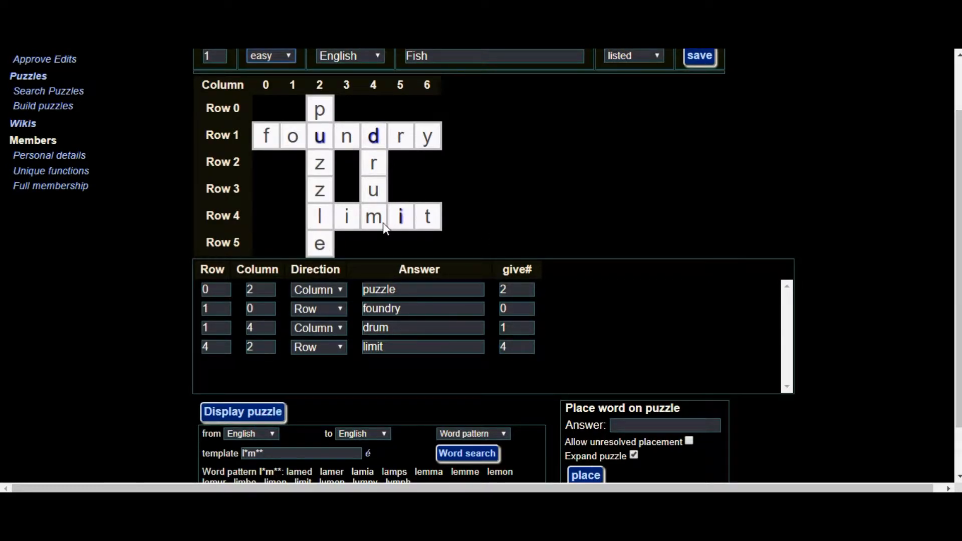
Step: Set the give number of the limit entry to 3 and redisplay the puzzle
{"action": "left_click", "coordinate": [512, 347]}
{"action": "key", "text": "BackSpace"}
{"action": "type", "text": "3"}
{"action": "left_click", "coordinate": [268, 412]}
Step: Run an Anagram word search in English for the word tab
{"action": "scroll", "coordinate": [461, 257], "scroll_direction": "down", "scroll_amount": 2}
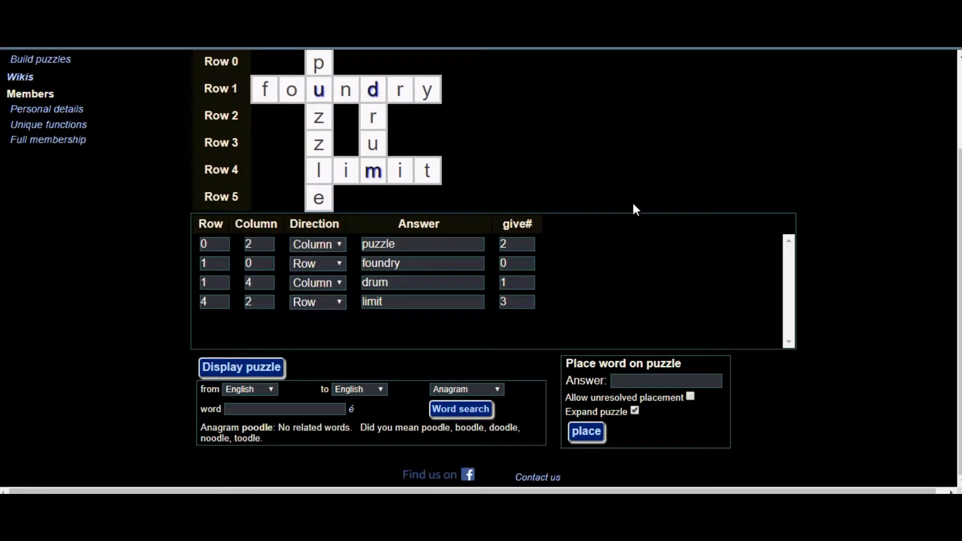
{"action": "left_click", "coordinate": [279, 409]}
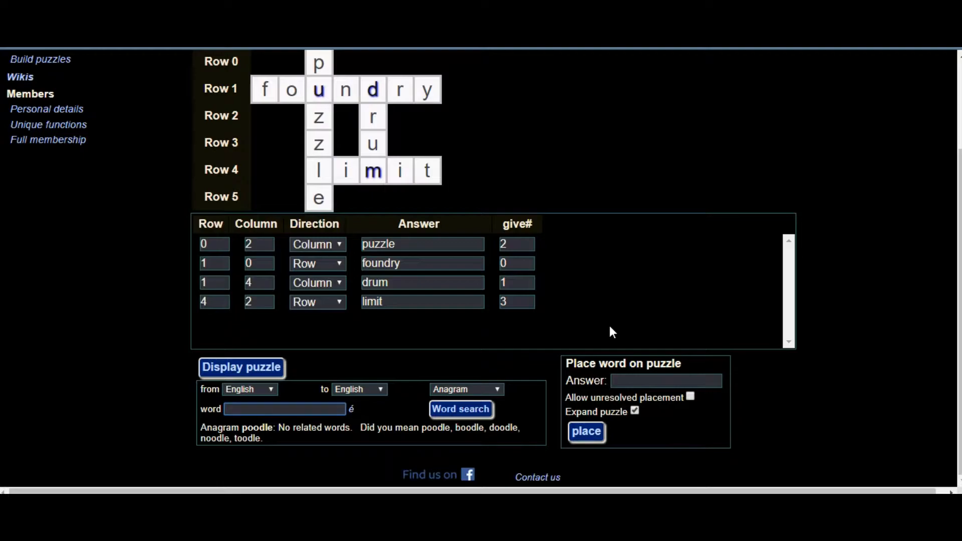
{"action": "type", "text": "tab"}
{"action": "left_click", "coordinate": [472, 416]}
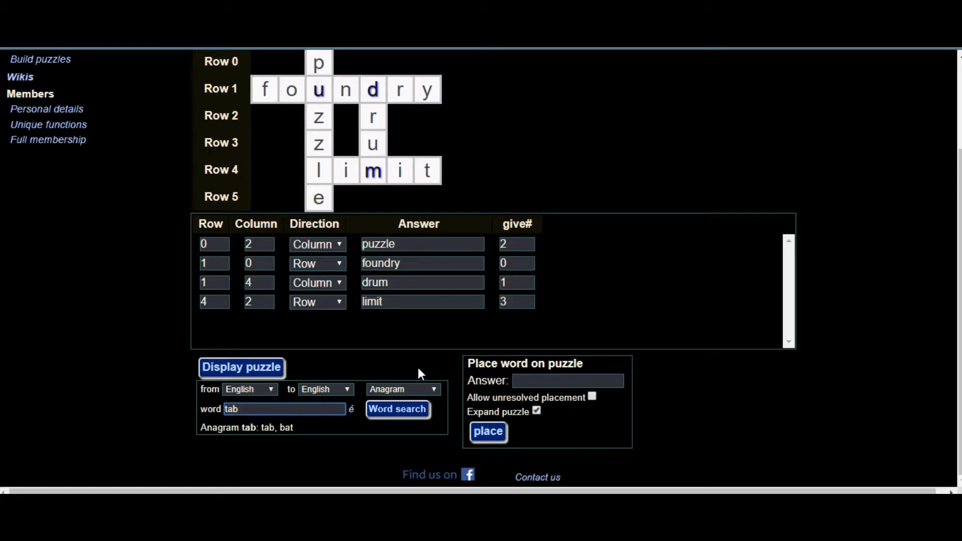
Step: Run a Prefix word search in English for words starting with re
{"action": "left_click", "coordinate": [426, 389]}
{"action": "left_click", "coordinate": [408, 434]}
{"action": "left_click_drag", "start_coordinate": [275, 408], "coordinate": [184, 404]}
{"action": "key", "text": "BackSpace"}
{"action": "type", "text": "re"}
{"action": "left_click", "coordinate": [390, 409]}
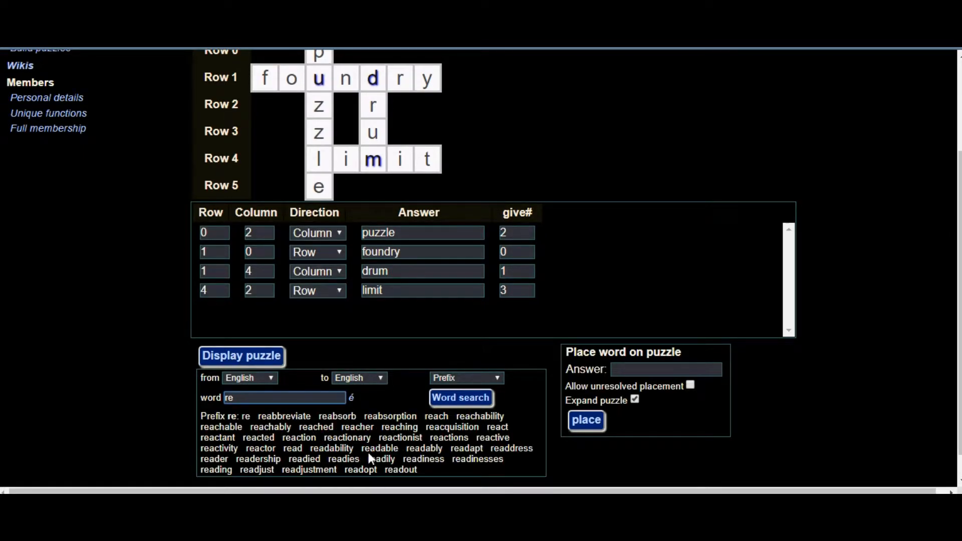
Step: Run a Substring word search in English for words containing tram
{"action": "left_click", "coordinate": [437, 378]}
{"action": "left_click", "coordinate": [439, 437]}
{"action": "key", "text": "shift+Tab"}
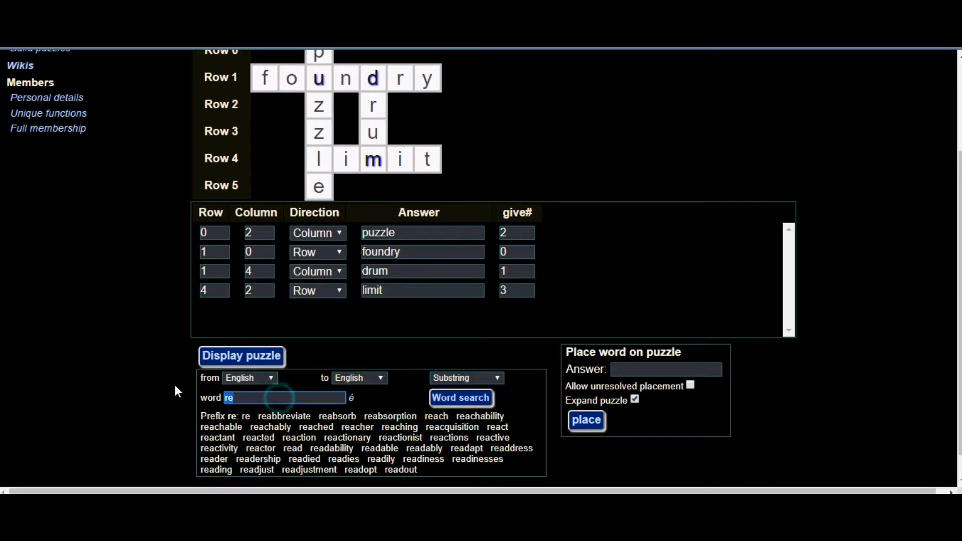
{"action": "type", "text": "tram"}
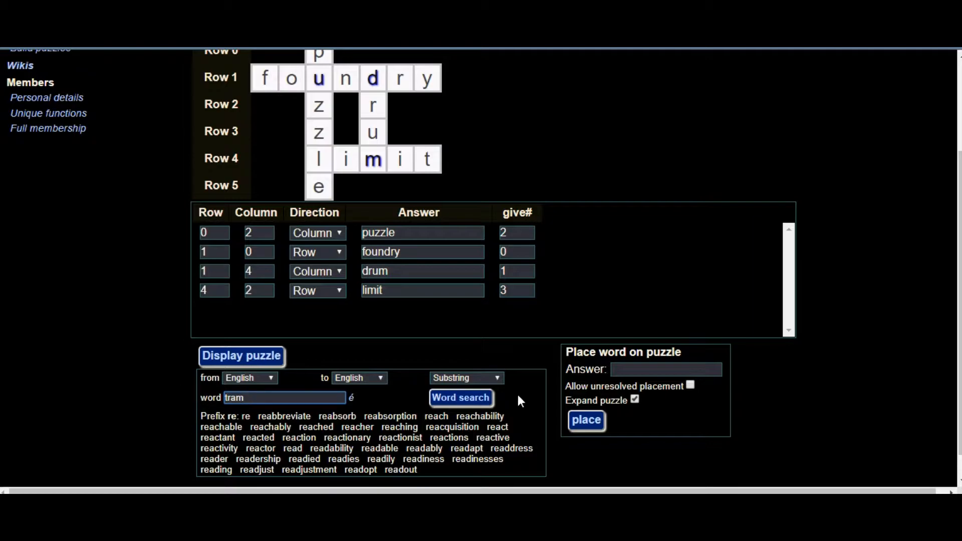
{"action": "left_click", "coordinate": [480, 409]}
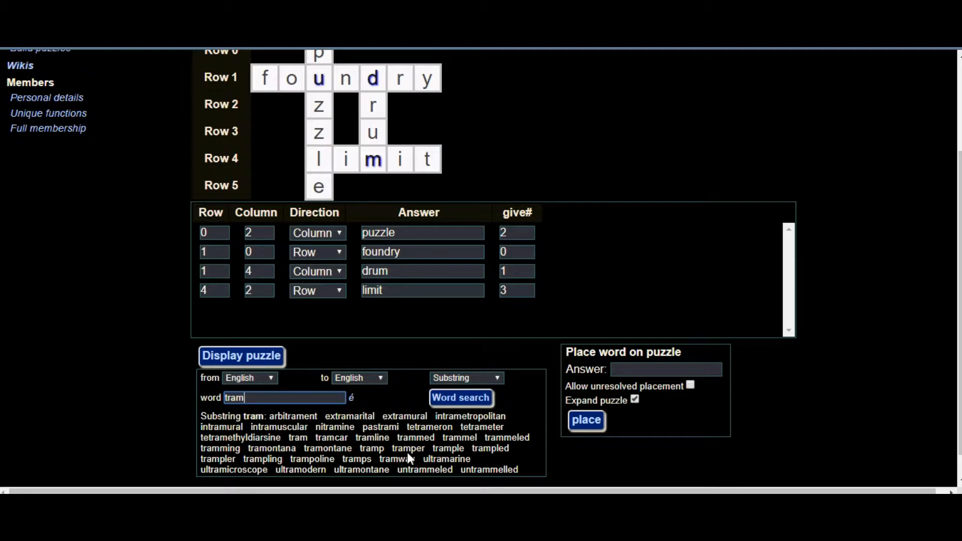
Step: Run a Suffix word search in English for words ending in ed
{"action": "left_click", "coordinate": [476, 379]}
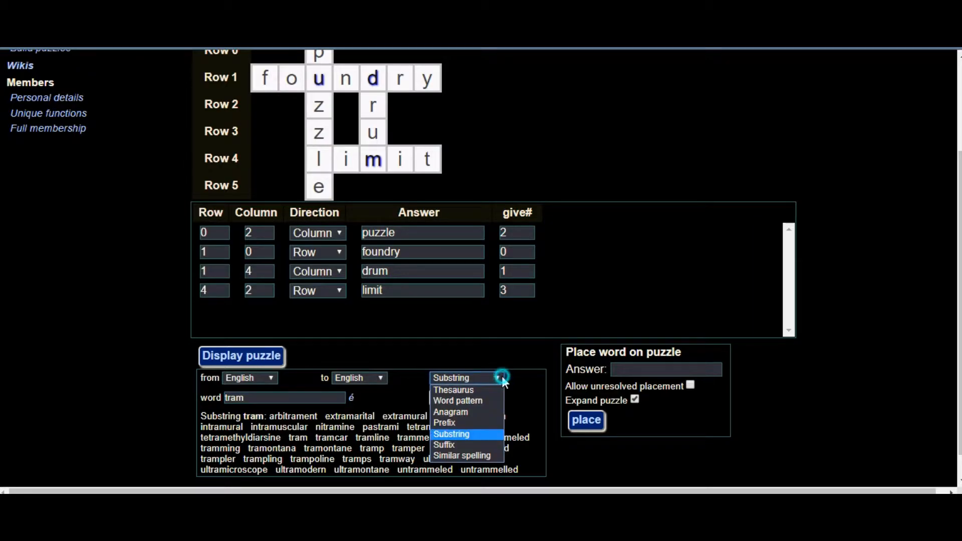
{"action": "left_click", "coordinate": [465, 433]}
{"action": "left_click_drag", "start_coordinate": [253, 397], "coordinate": [186, 399]}
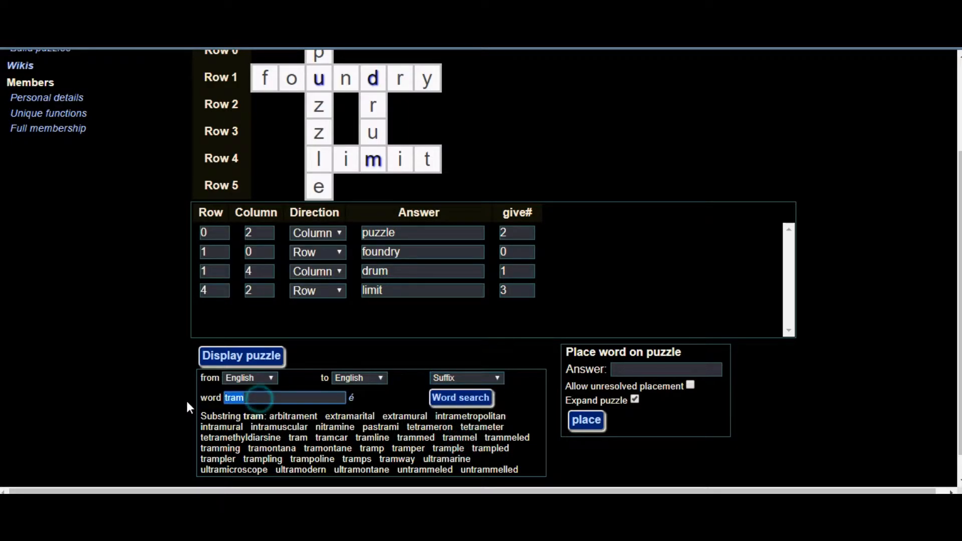
{"action": "key", "text": "BackSpace"}
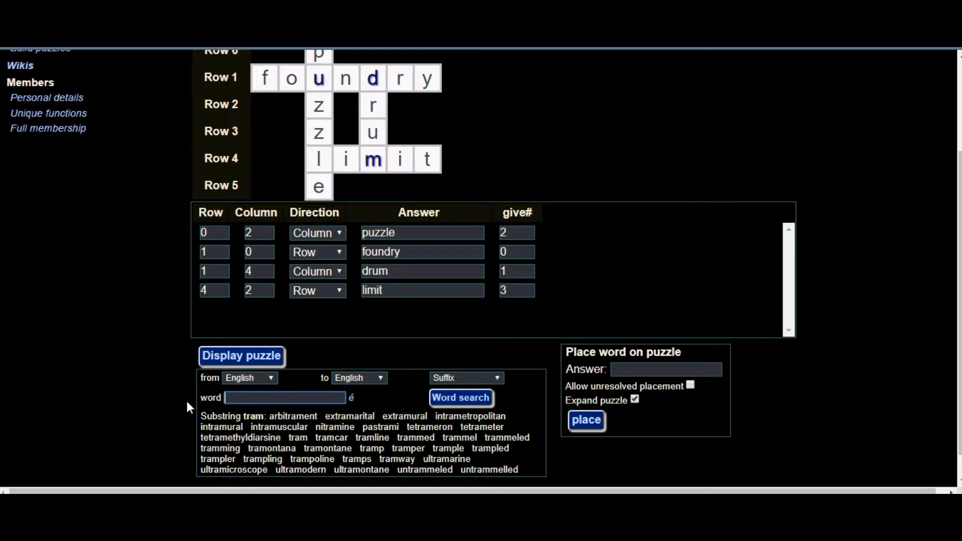
{"action": "type", "text": "ed"}
{"action": "left_click", "coordinate": [457, 401]}
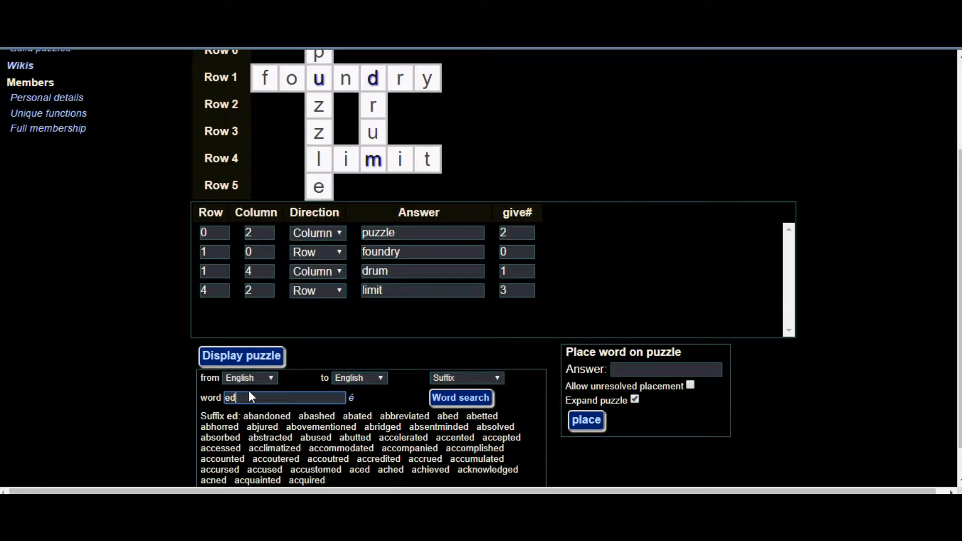
Step: Run a Similar spelling word search in English for the word revenue
{"action": "left_click", "coordinate": [480, 378]}
{"action": "left_click", "coordinate": [475, 455]}
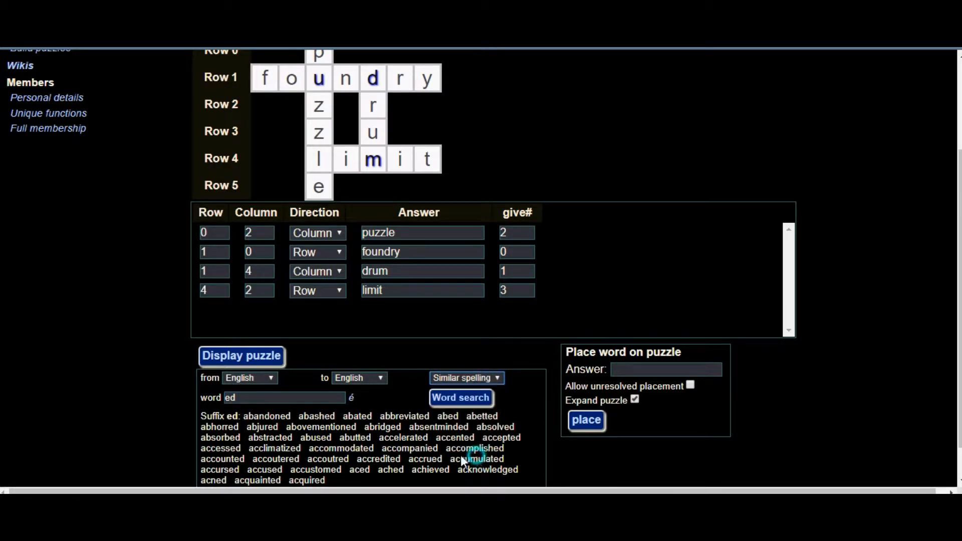
{"action": "left_click_drag", "start_coordinate": [254, 397], "coordinate": [189, 394]}
{"action": "key", "text": "BackSpace"}
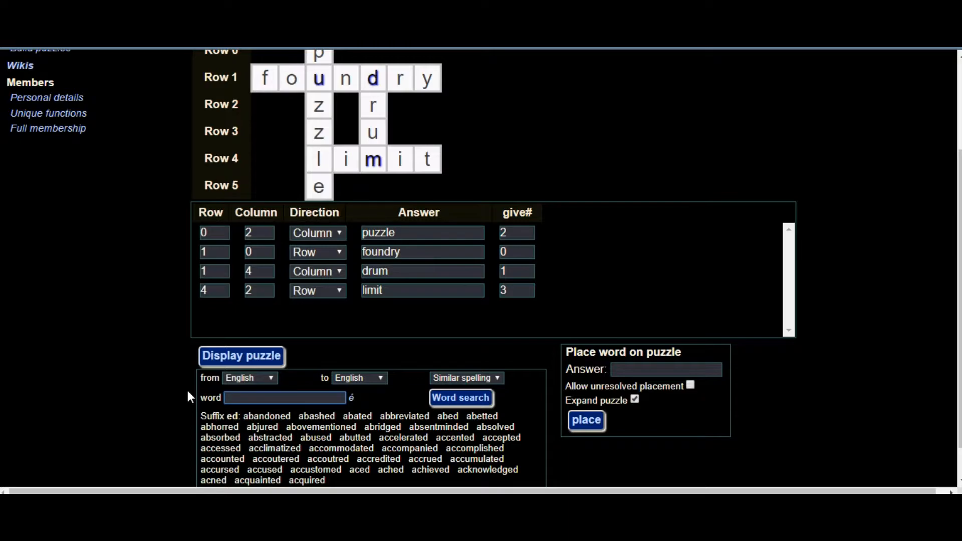
{"action": "type", "text": "revenue"}
{"action": "left_click", "coordinate": [438, 401]}
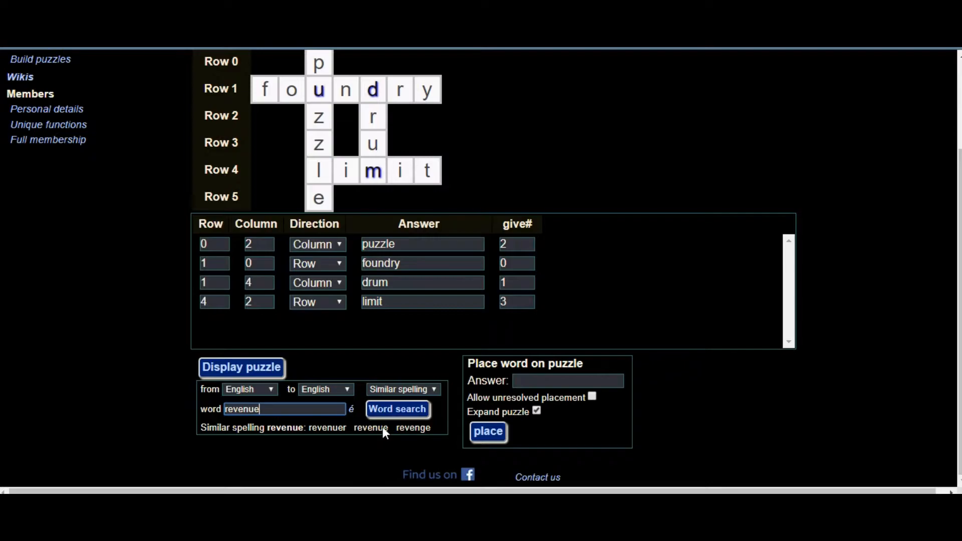
Step: Save the easy English poligram titled "Puzzles you are engaged with." under save number 3
{"action": "scroll", "coordinate": [395, 422], "scroll_direction": "up", "scroll_amount": 3}
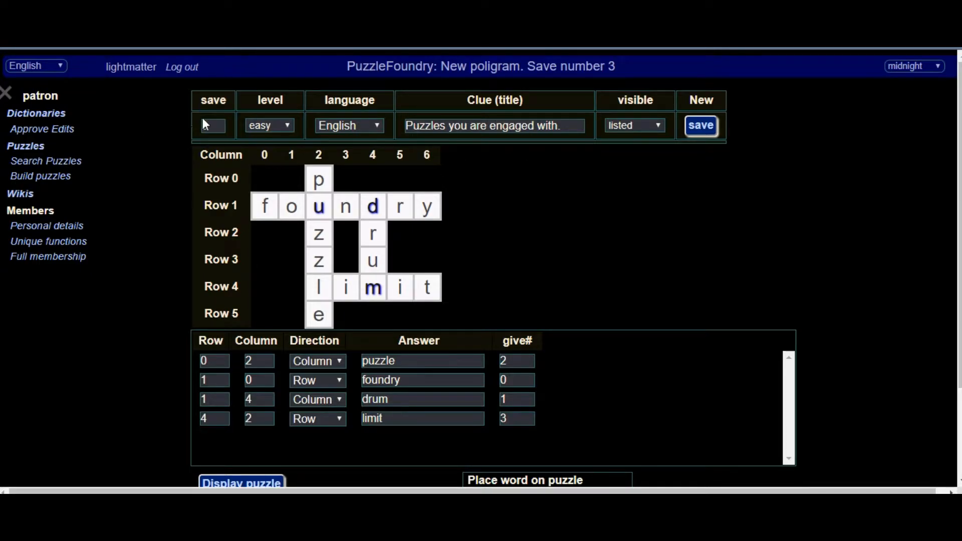
{"action": "scroll", "coordinate": [397, 208], "scroll_direction": "down", "scroll_amount": 2}
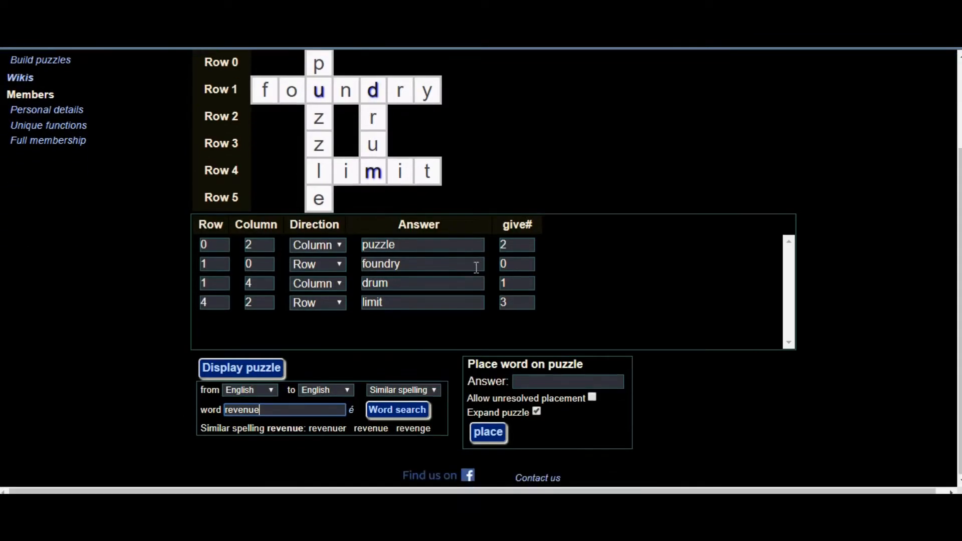
{"action": "scroll", "coordinate": [446, 344], "scroll_direction": "up", "scroll_amount": 2}
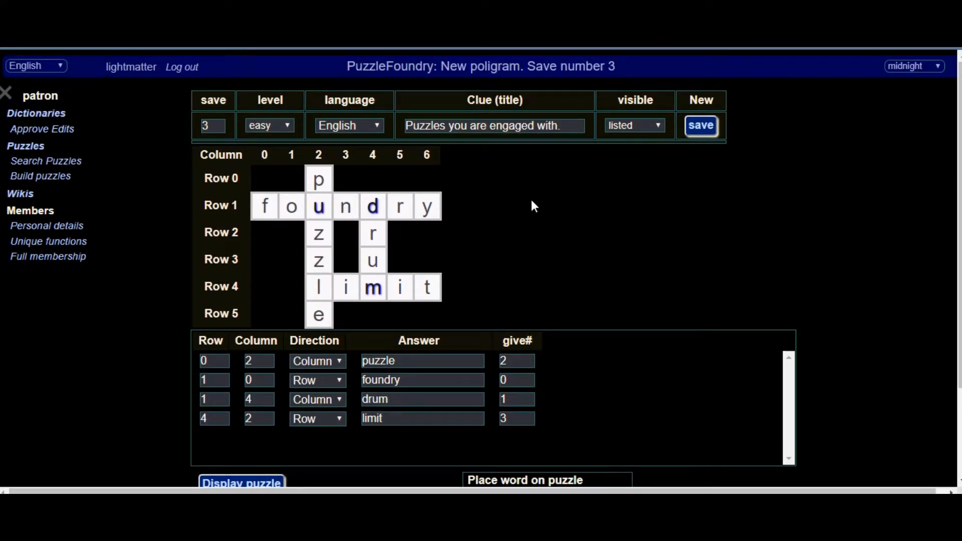
{"action": "left_click", "coordinate": [702, 126]}
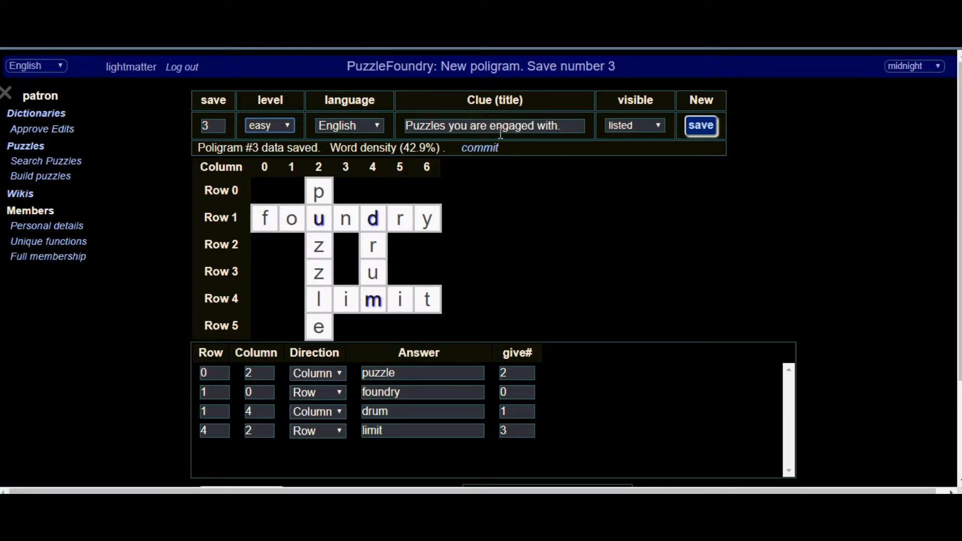
Step: Check the saved poligram in the list of engaged puzzles and reopen save number 3 in the editor to review its entries
{"action": "left_click", "coordinate": [63, 176]}
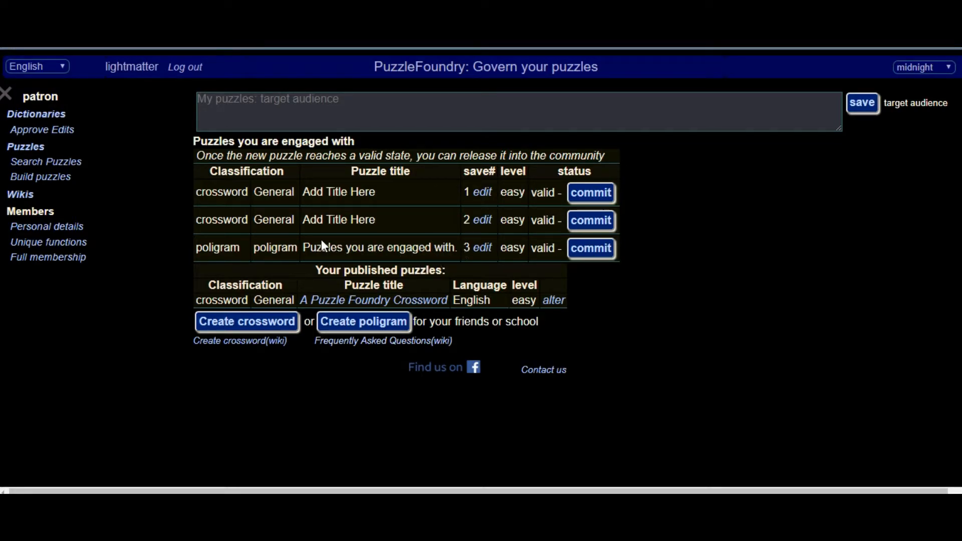
{"action": "left_click", "coordinate": [481, 249]}
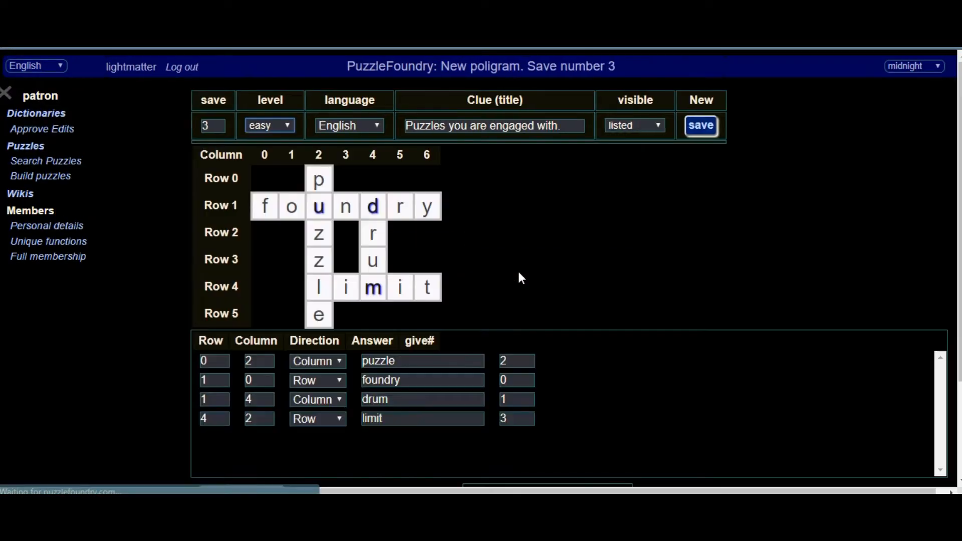
{"action": "left_click", "coordinate": [127, 68]}
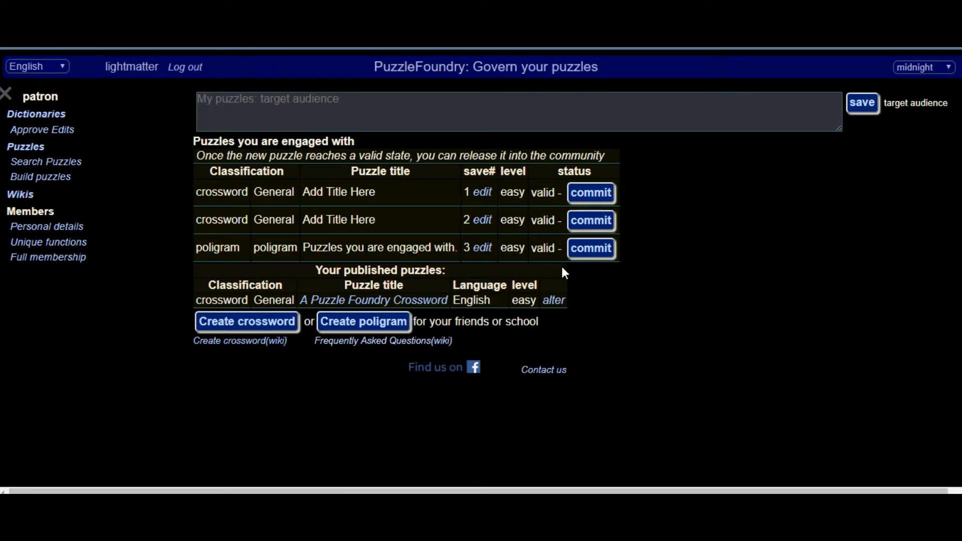
{"action": "key", "text": "alt+Left"}
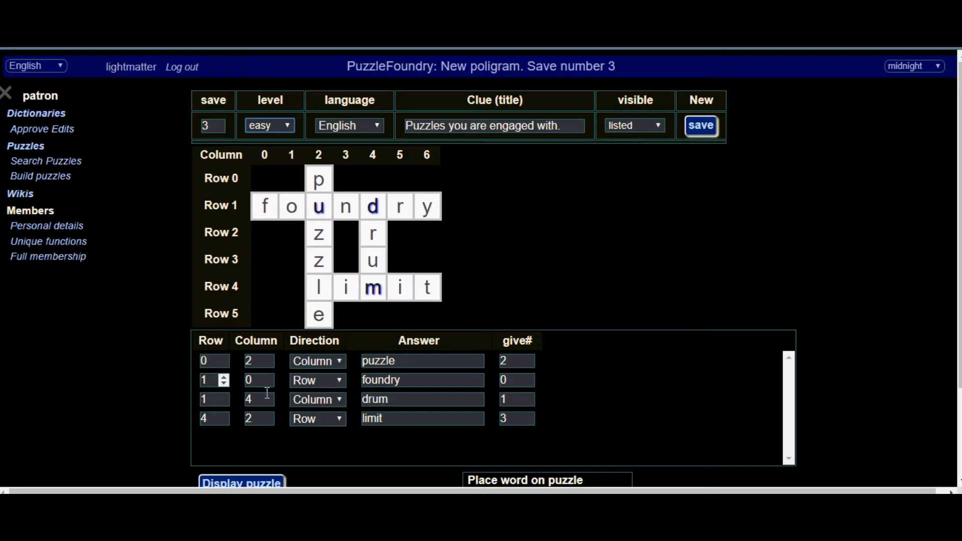
{"action": "scroll", "coordinate": [330, 331], "scroll_direction": "down", "scroll_amount": 3}
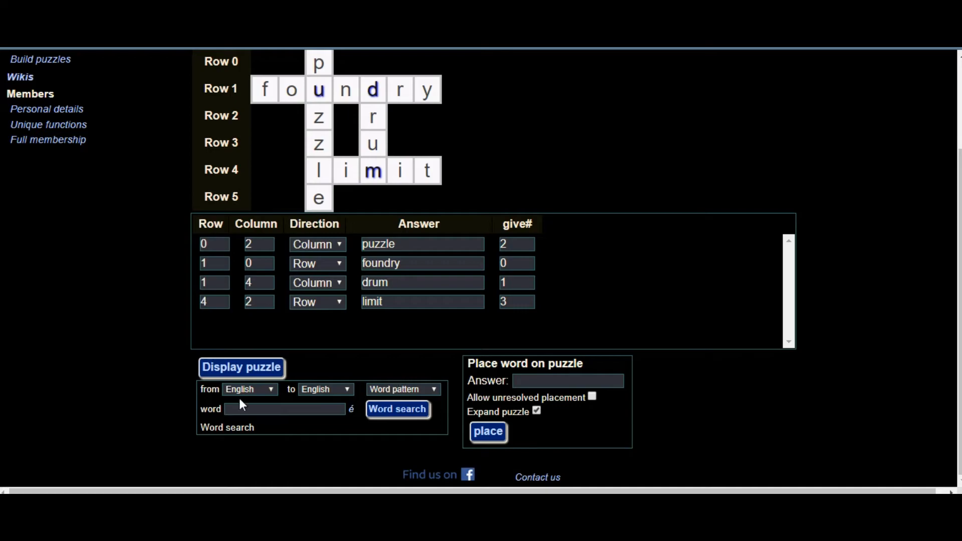
{"action": "scroll", "coordinate": [382, 415], "scroll_direction": "up", "scroll_amount": 3}
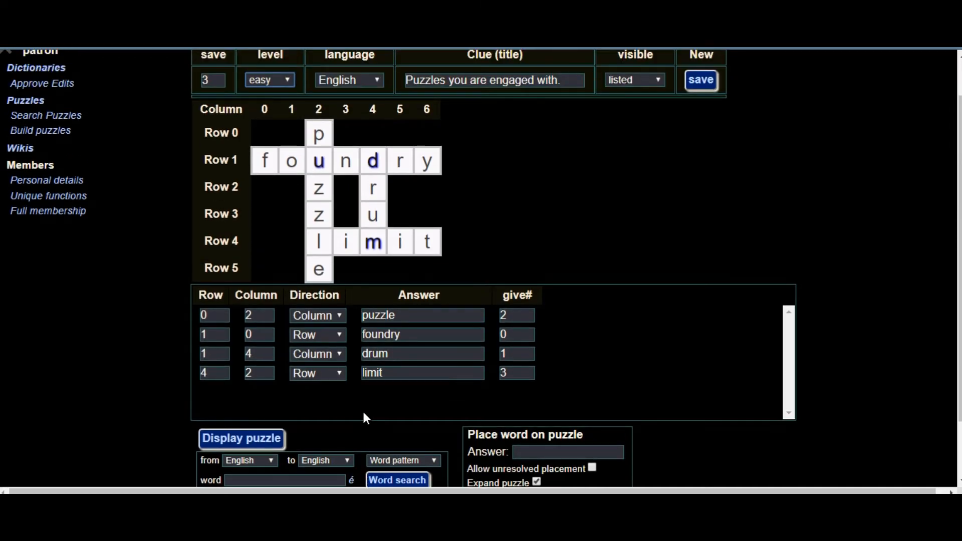